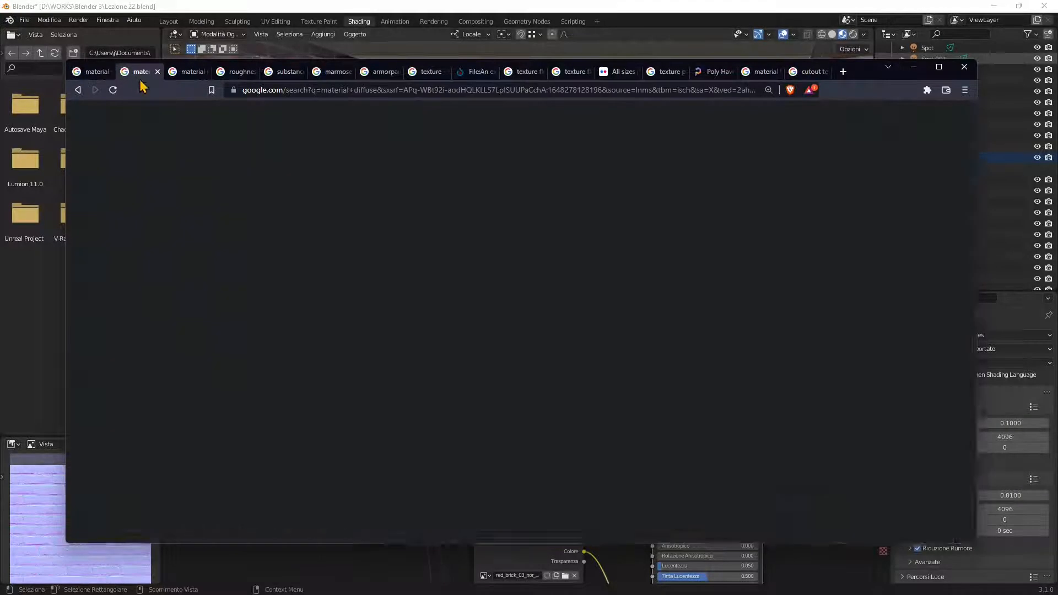
- Examine the image search results for diffuse materials, metallic and dielectric PBR materials, and roughness versus glossiness
left_click(136, 72)
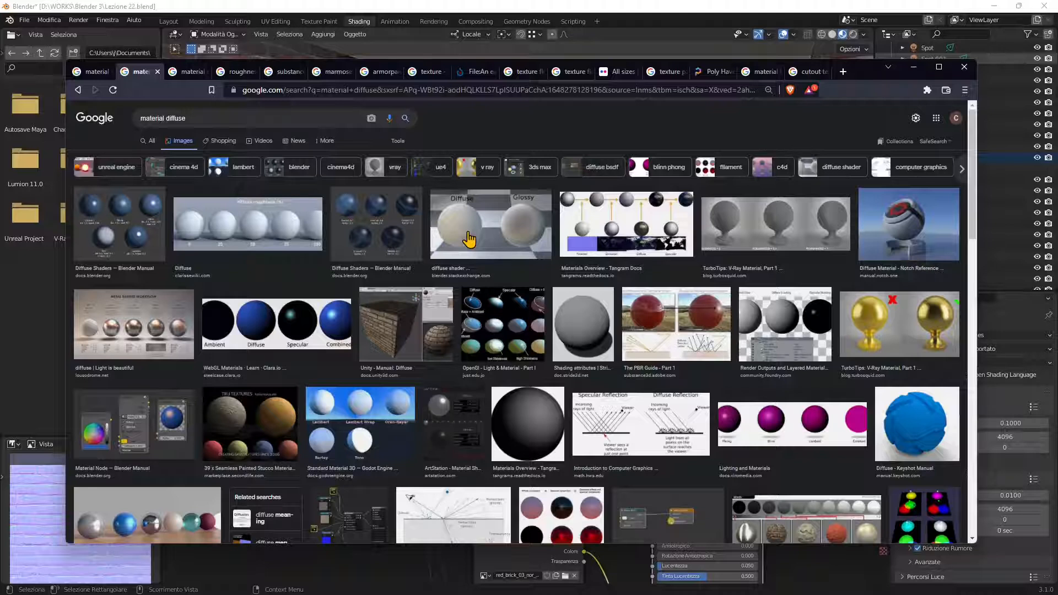
left_click(189, 72)
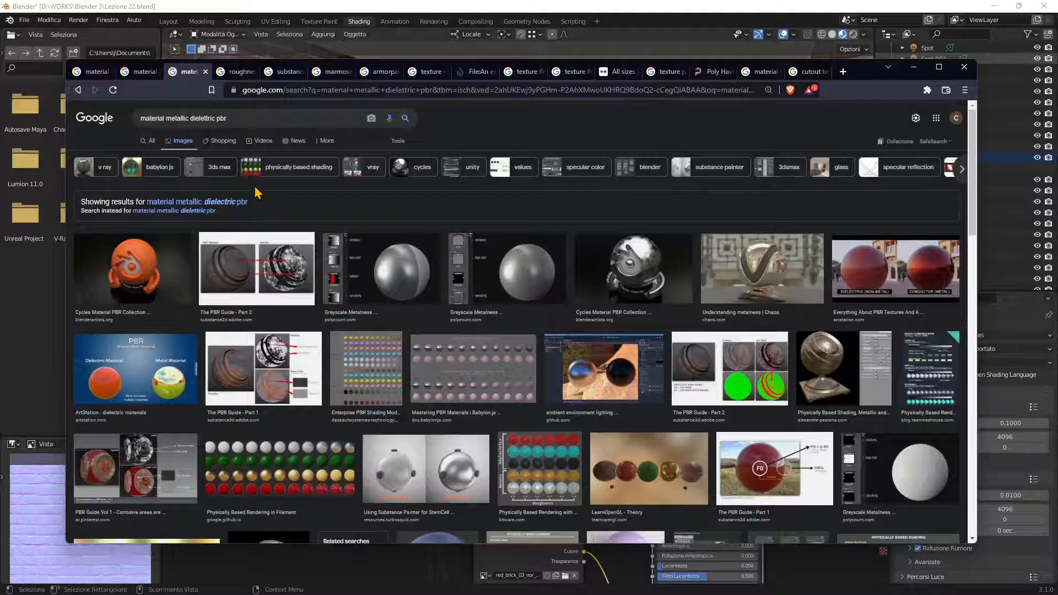
left_click(237, 71)
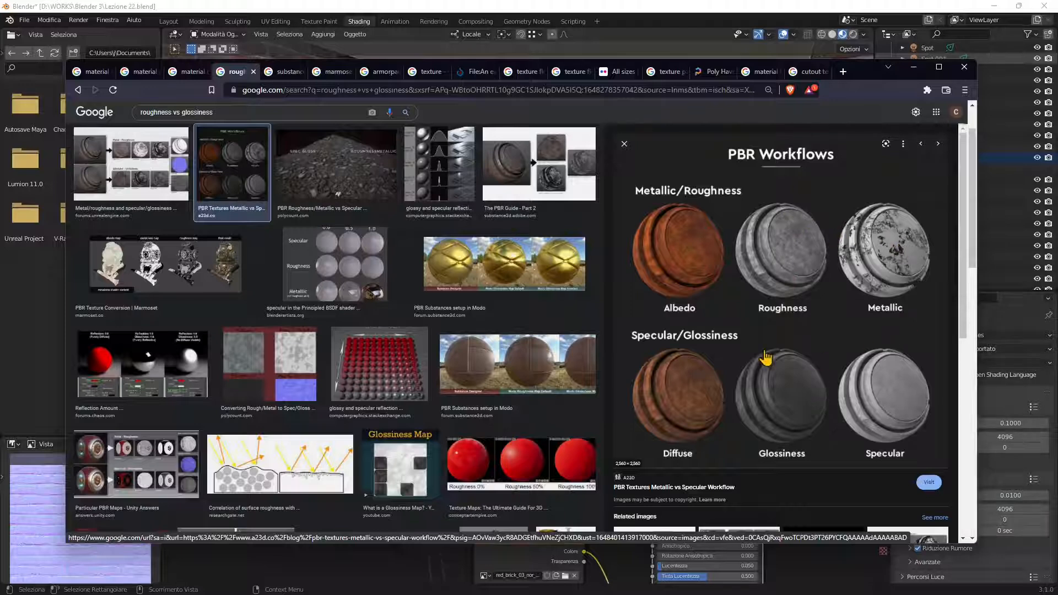
- Examine the image search results for the texturing programs Substance Painter, Marmoset Toolbag and ArmorPaint
left_click(282, 76)
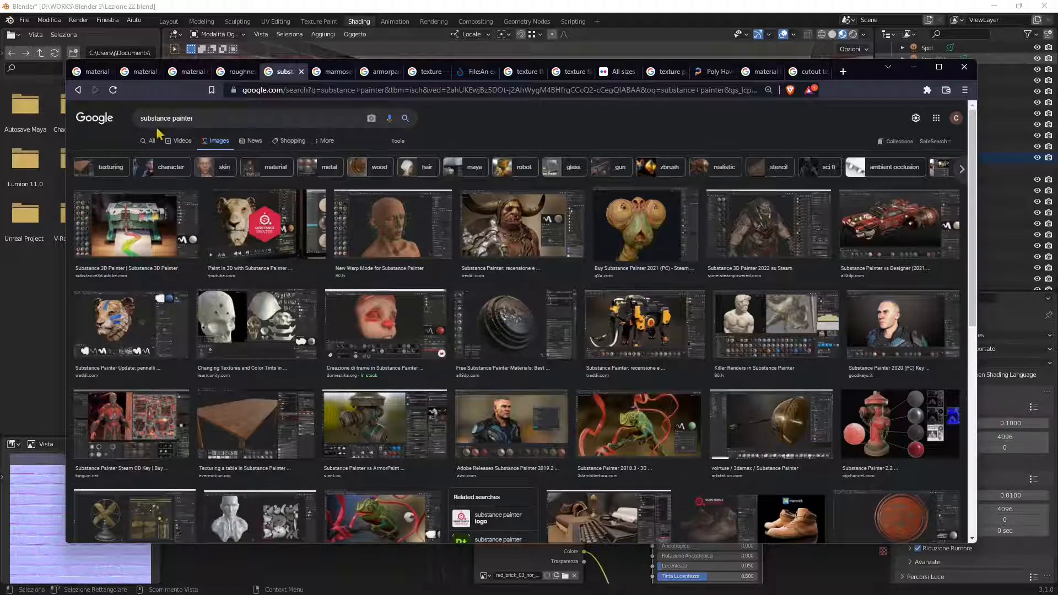
left_click(330, 72)
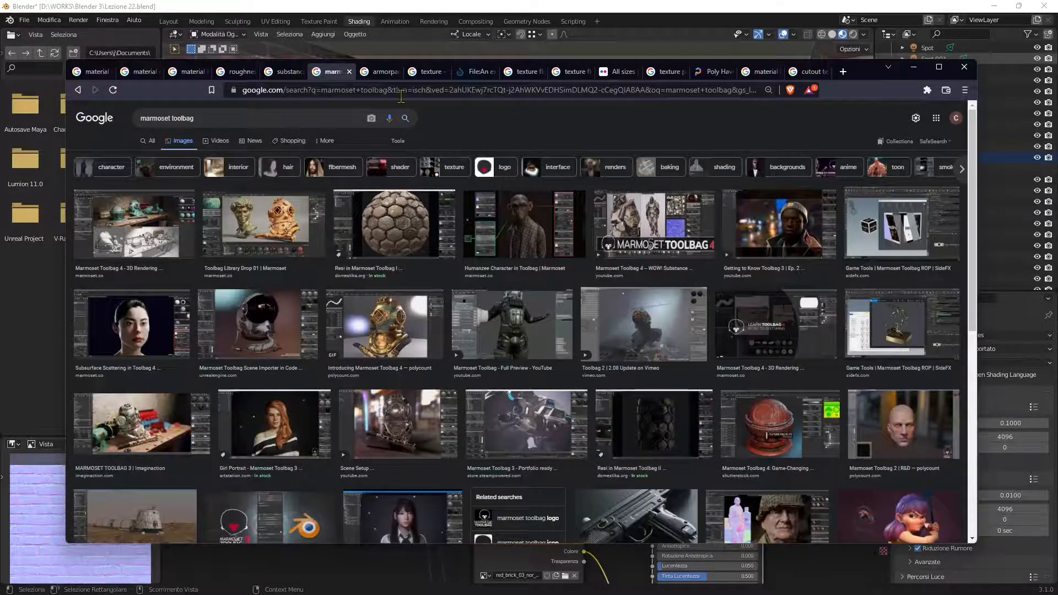
left_click(380, 72)
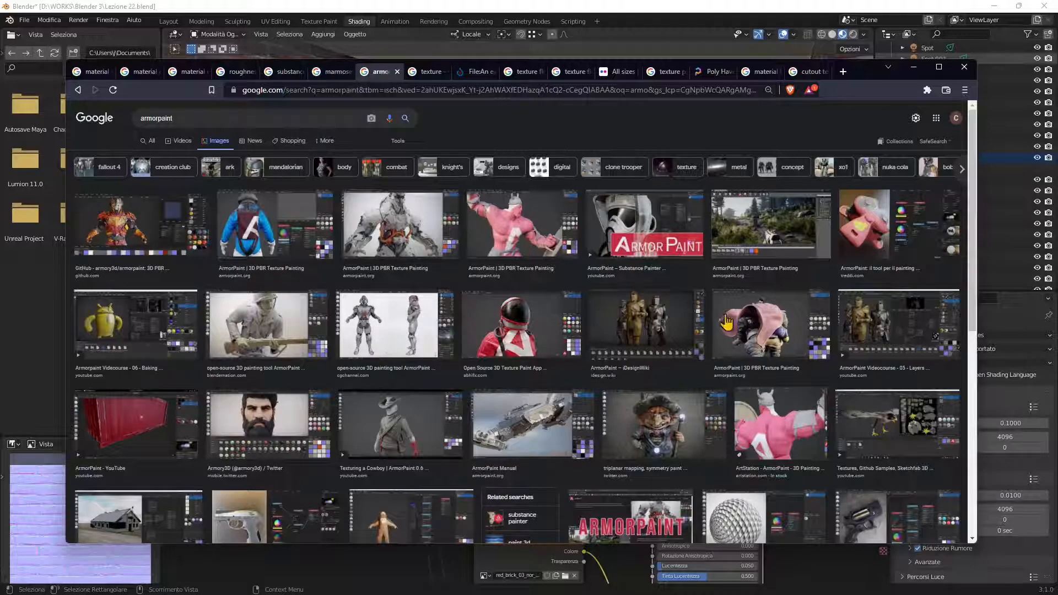
left_click(427, 76)
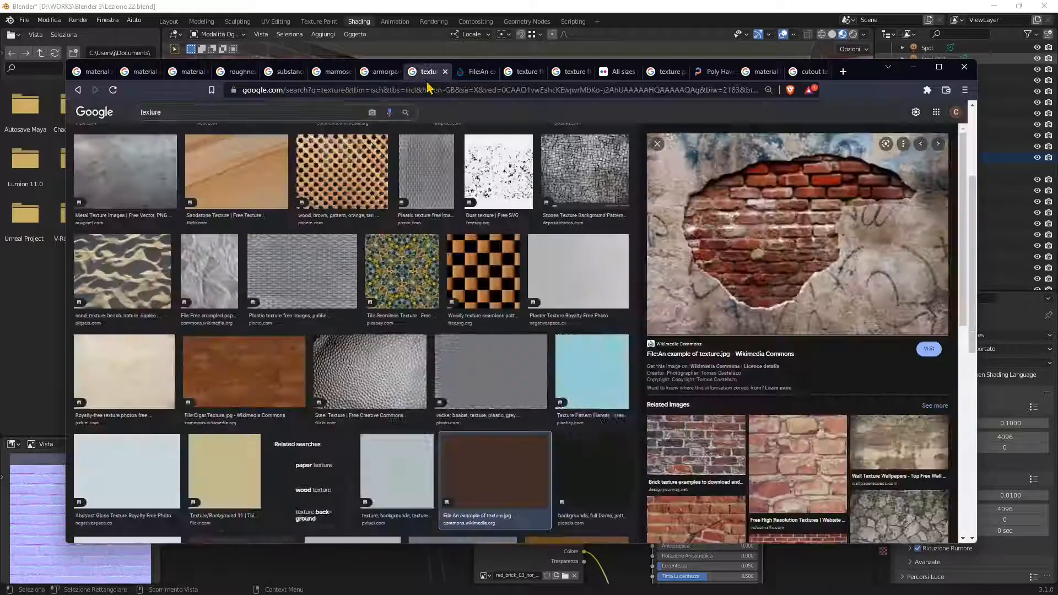
left_click(288, 74)
left_click(378, 73)
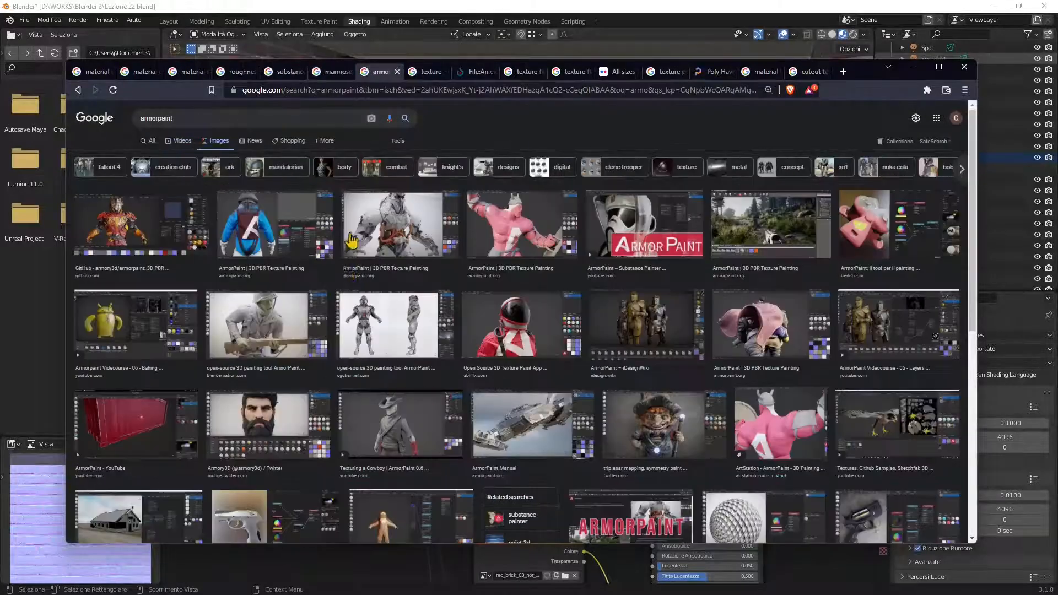
- Look over the image search results for textures, including the damaged brick wall, and return to the Blender scene
left_click(421, 73)
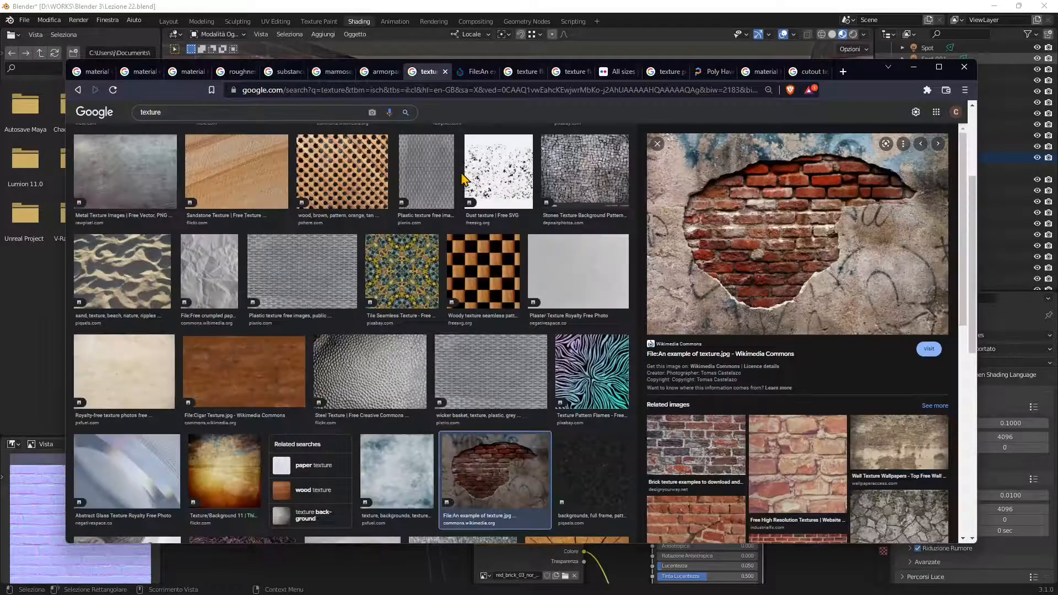
scroll(366, 322, "up", 3)
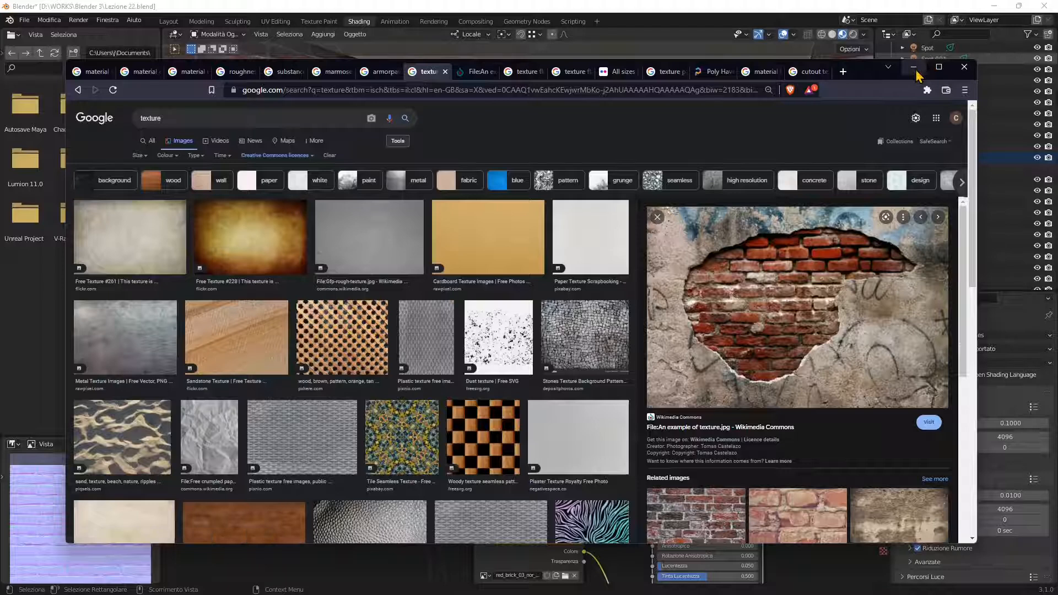
left_click(914, 67)
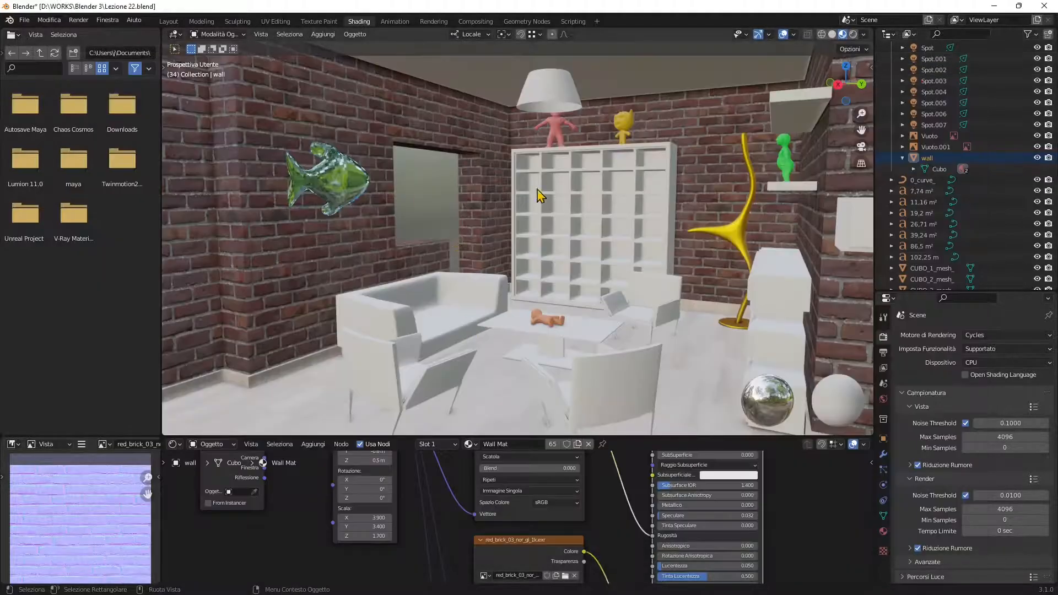
- Remove the existing parquet material from the Floor object
scroll(533, 188, "down", 2)
middle_click_drag(417, 248, 450, 250)
middle_click_drag(593, 269, 553, 298)
scroll(555, 284, "down", 2)
scroll(553, 292, "down", 2)
left_click(555, 300)
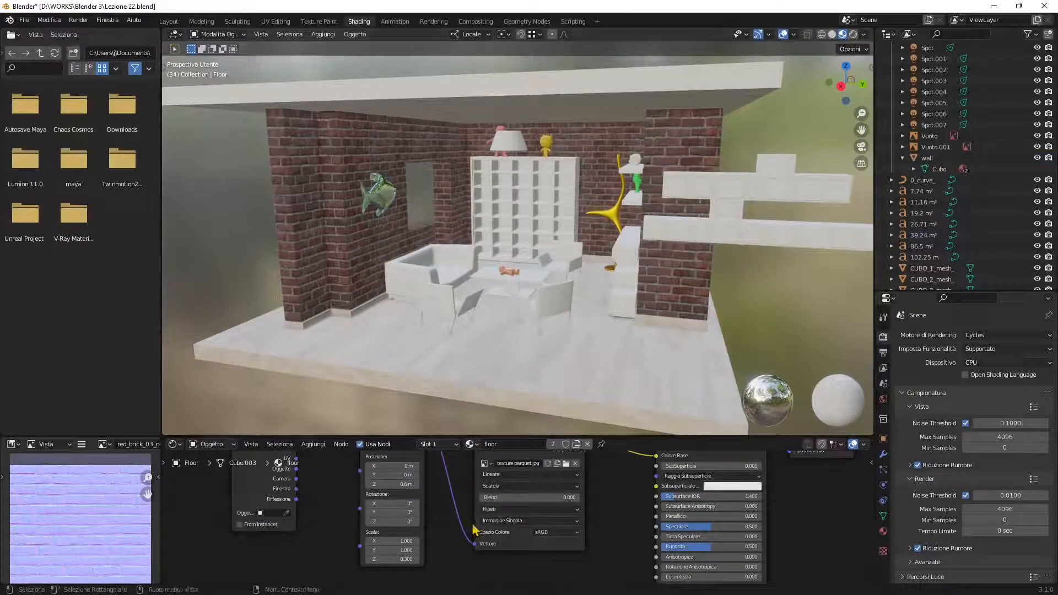
scroll(483, 545, "down", 3)
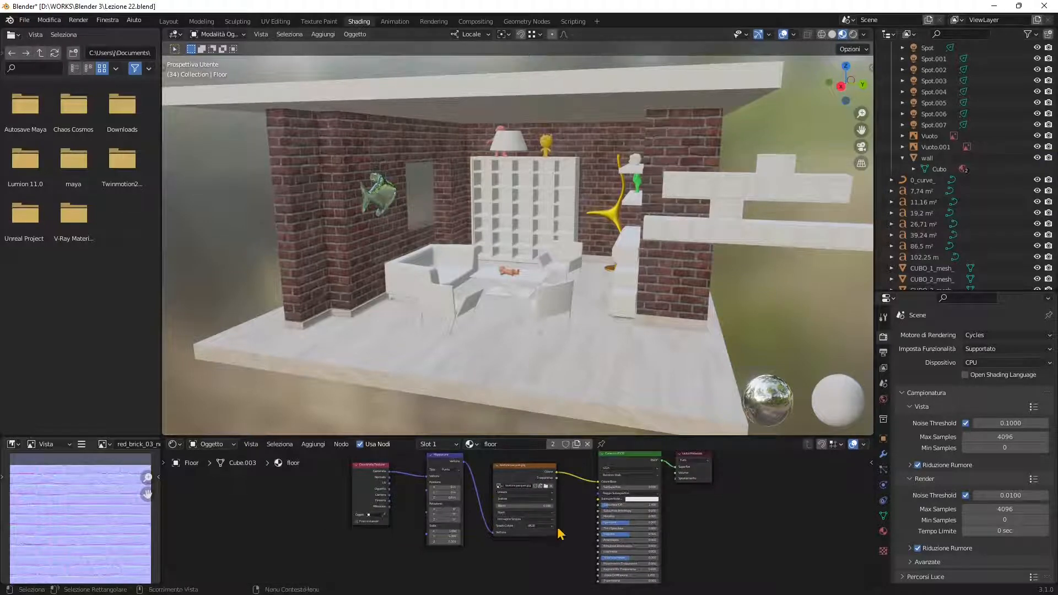
middle_click_drag(533, 518, 504, 534)
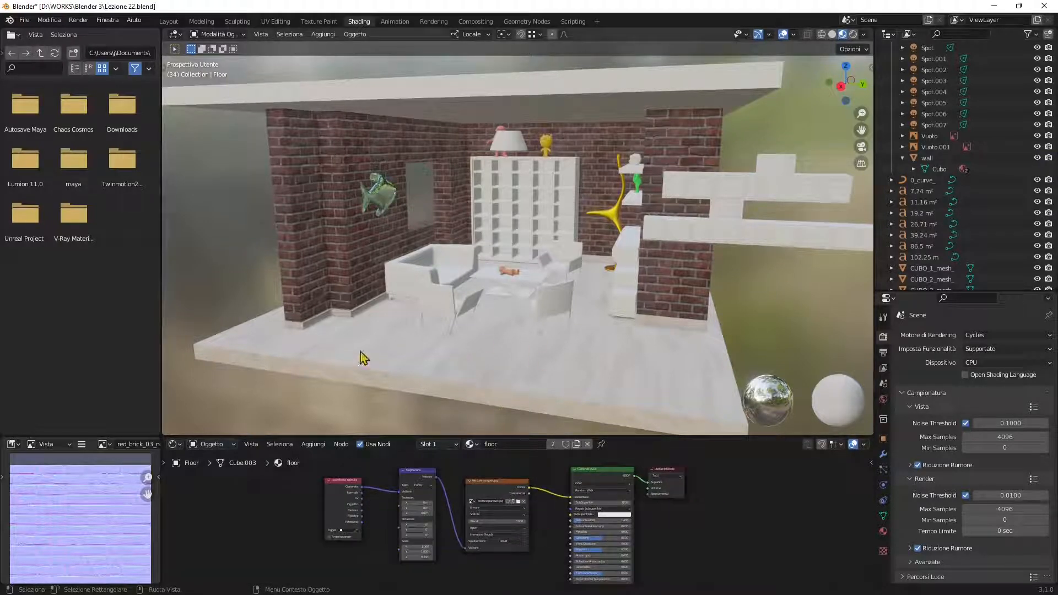
scroll(933, 271, "up", 10)
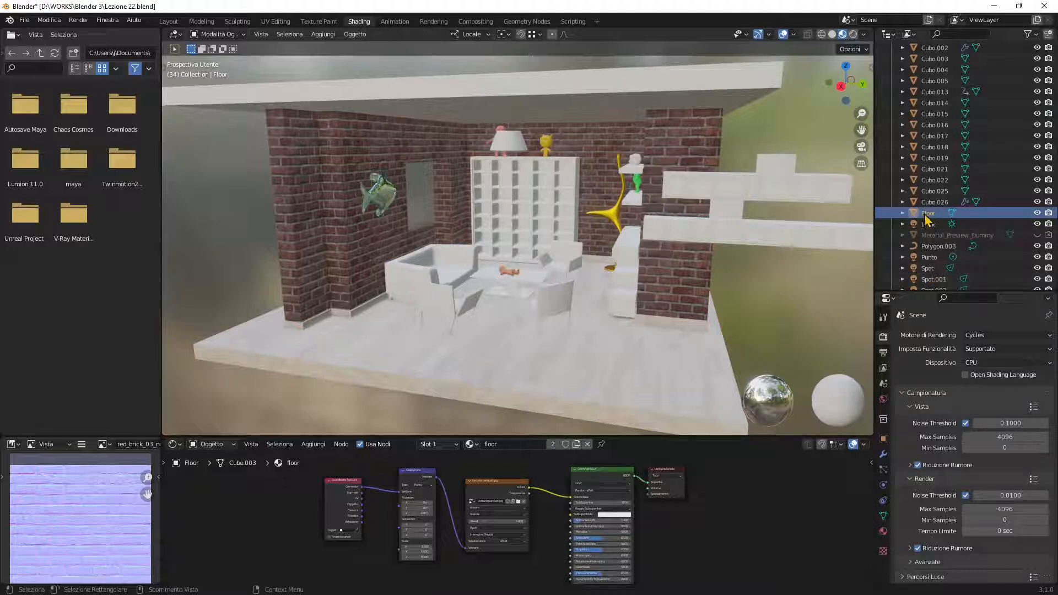
left_click(883, 533)
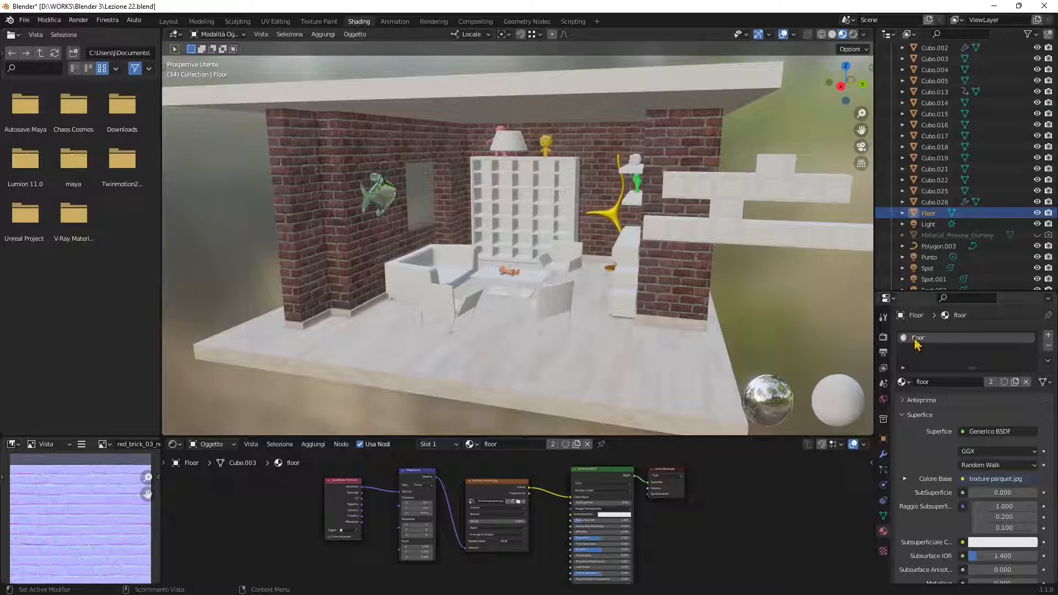
left_click(1047, 345)
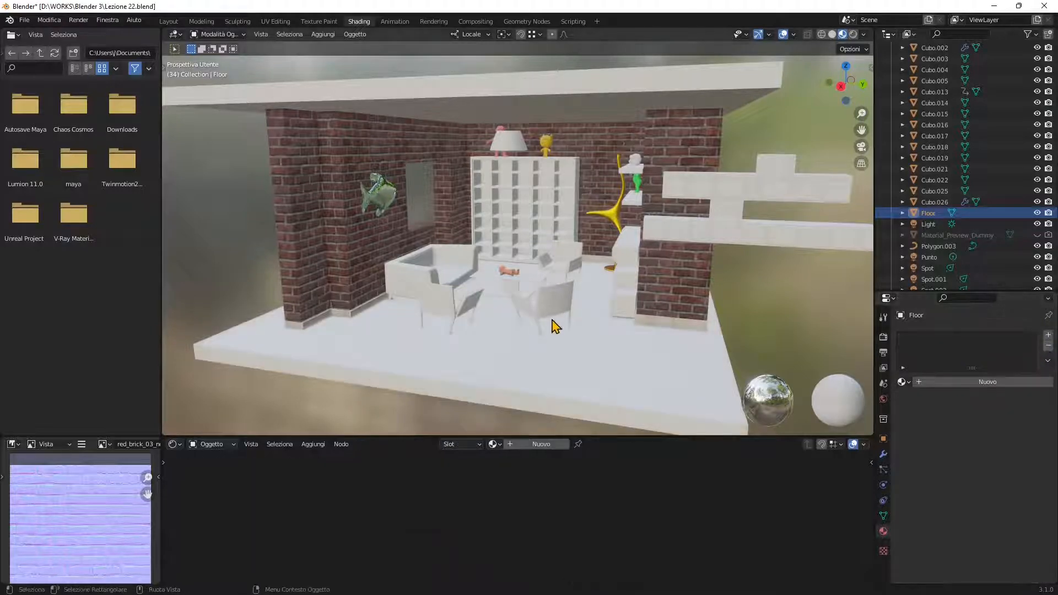
- Create a new material on the Floor object
scroll(554, 325, "up", 4)
middle_click_drag(493, 299, 487, 258, "shift")
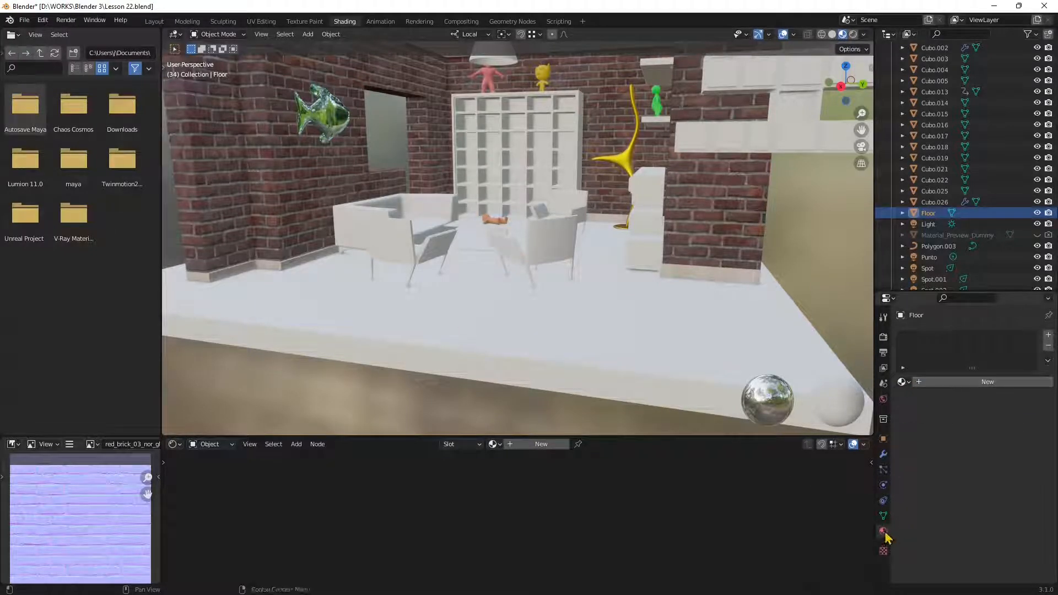
left_click(924, 383)
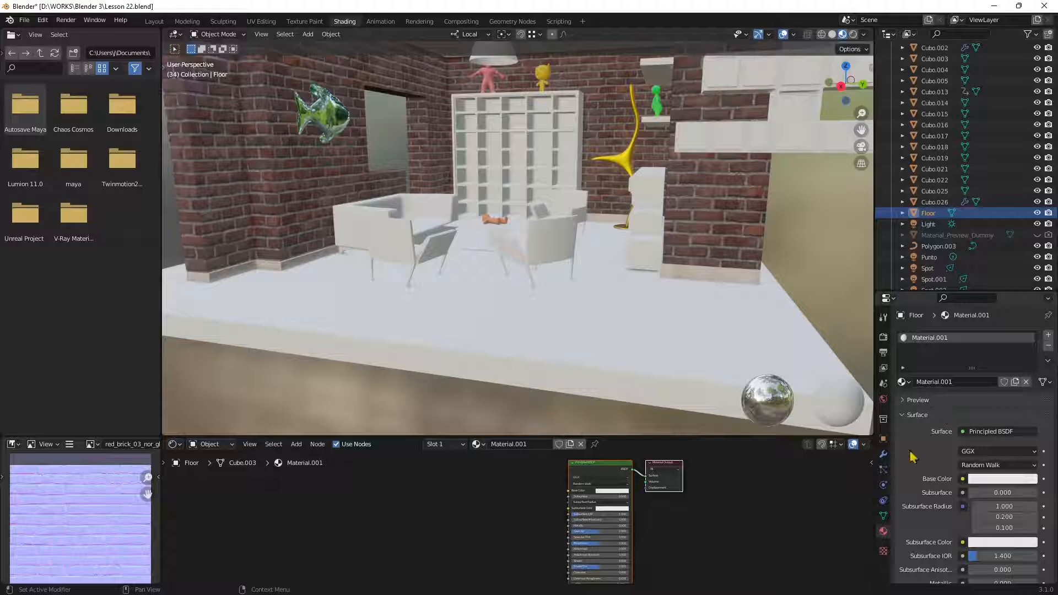
- Set the Base Color of the floor's new material to red and check it on the model
scroll(946, 420, "down", 2)
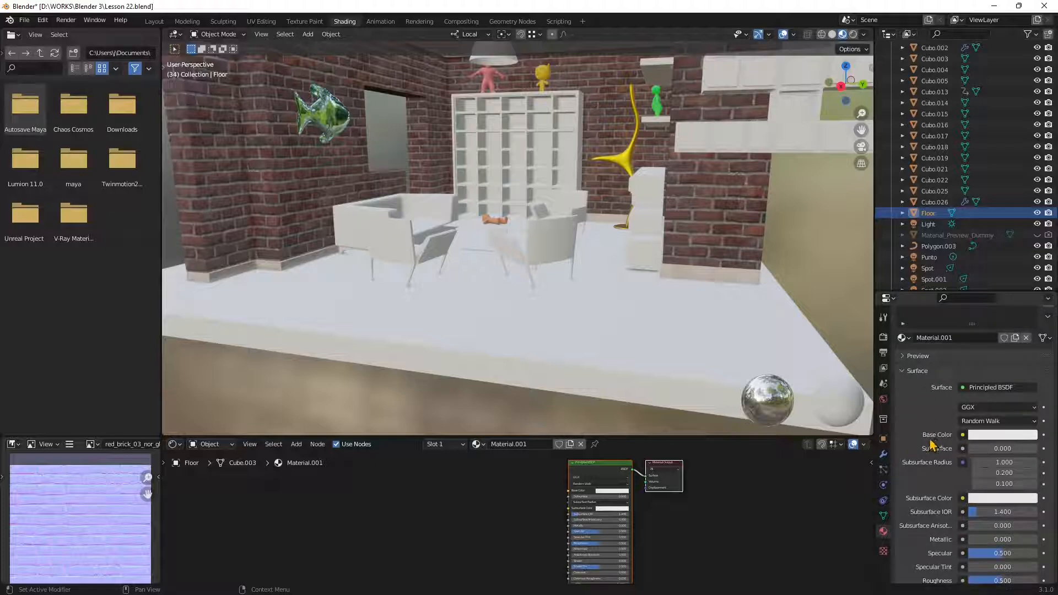
scroll(937, 484, "down", 6)
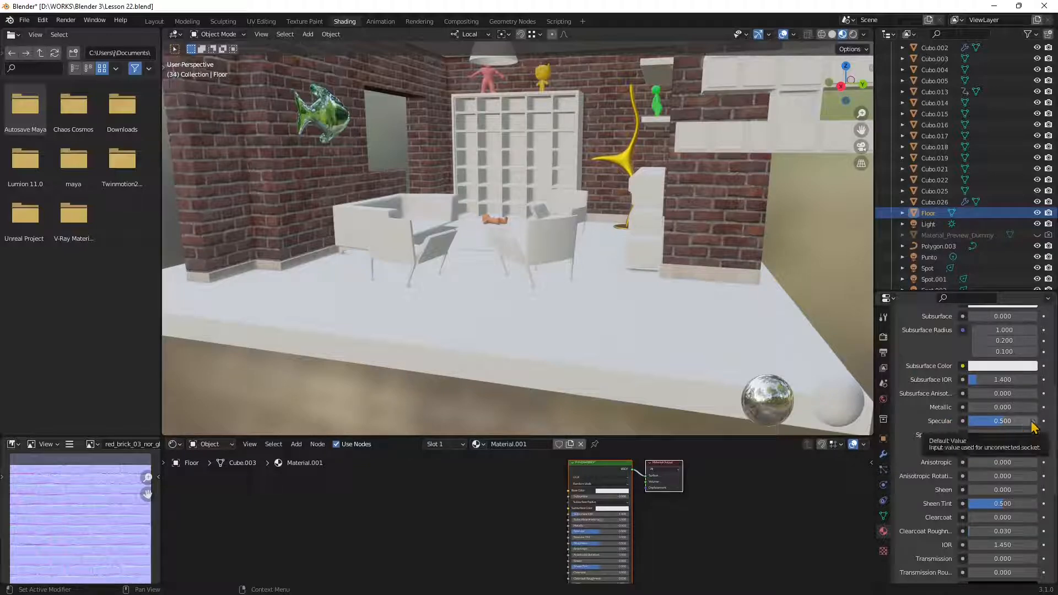
scroll(980, 441, "up", 1)
scroll(950, 405, "up", 1)
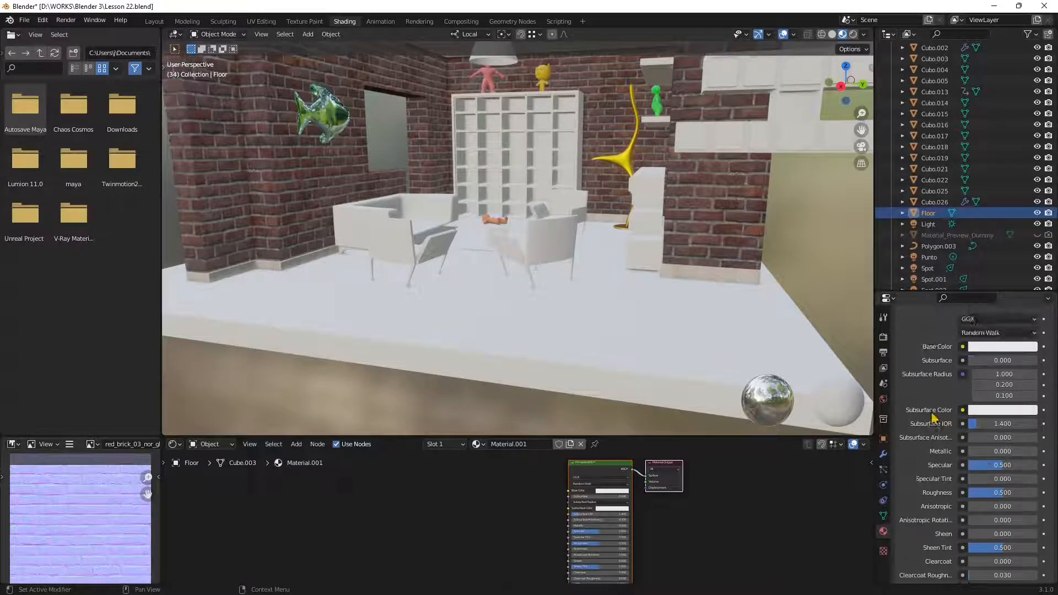
scroll(934, 419, "up", 1)
left_click(978, 369)
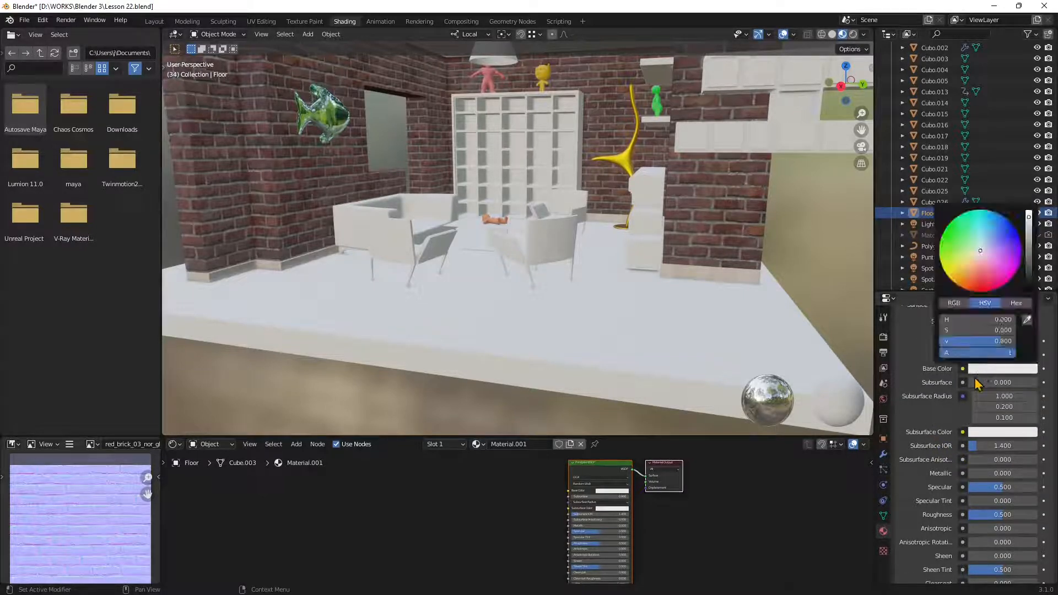
left_click(1014, 369)
left_click(1018, 245)
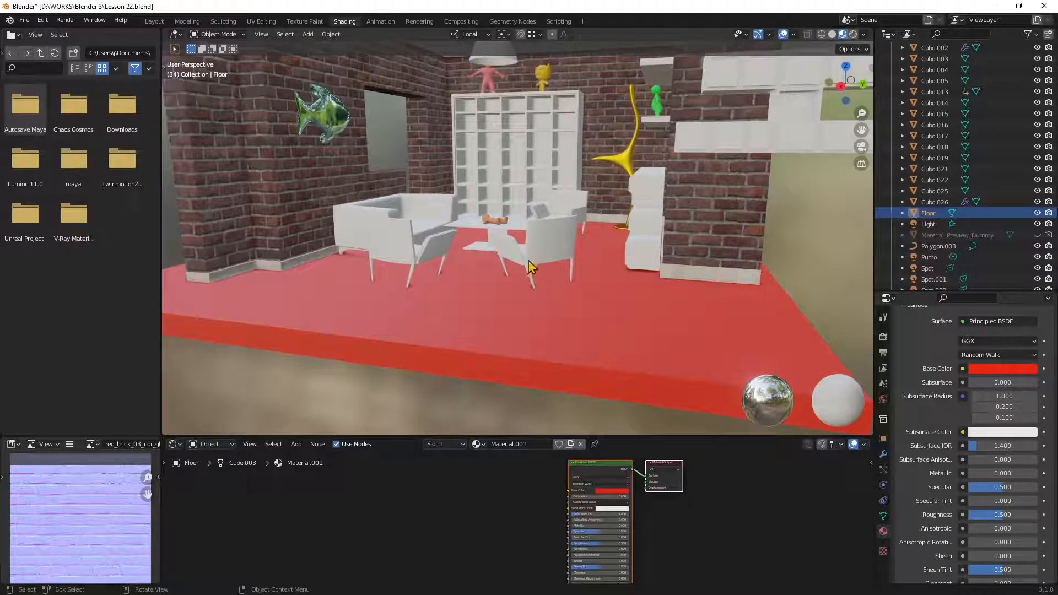
middle_click_drag(432, 250, 443, 271)
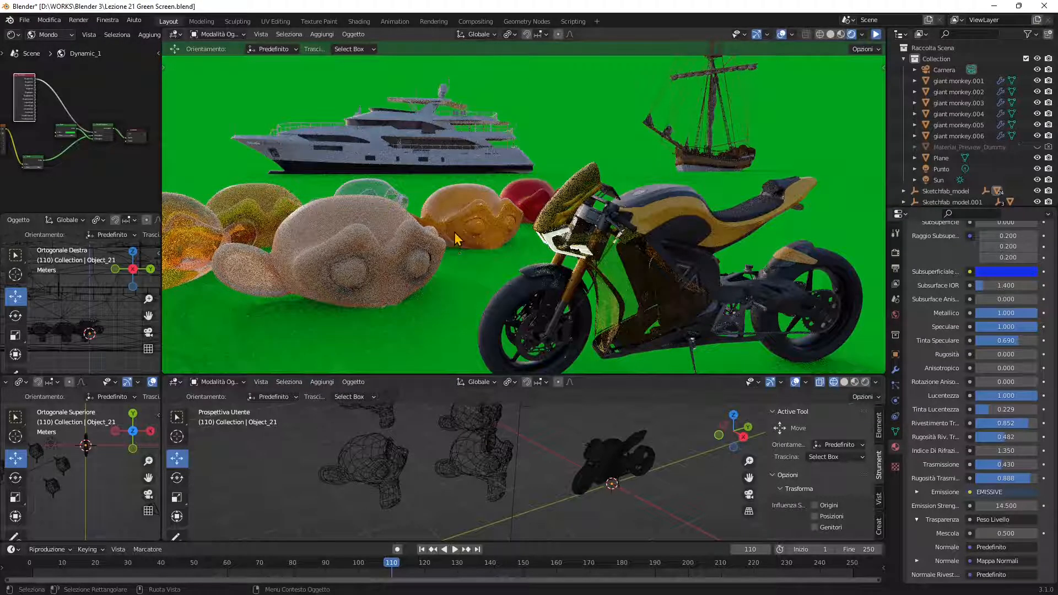
- Close the Lezione 21 Green Screen scene and open the image Lezione 21 HDRI e mat from the Blender 3 folder
left_click(1044, 6)
left_click(575, 325)
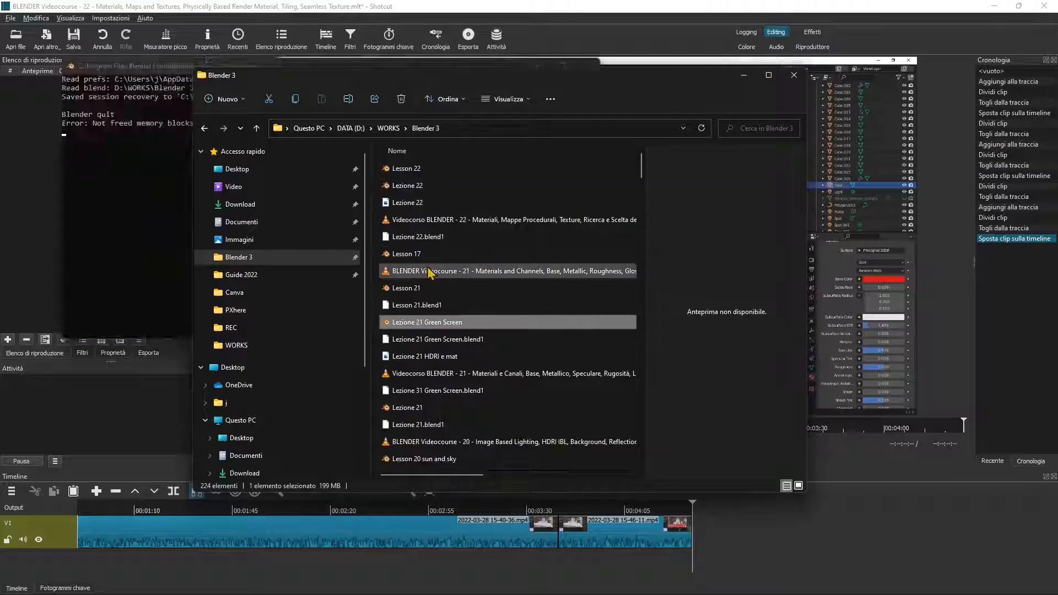
left_click(421, 202)
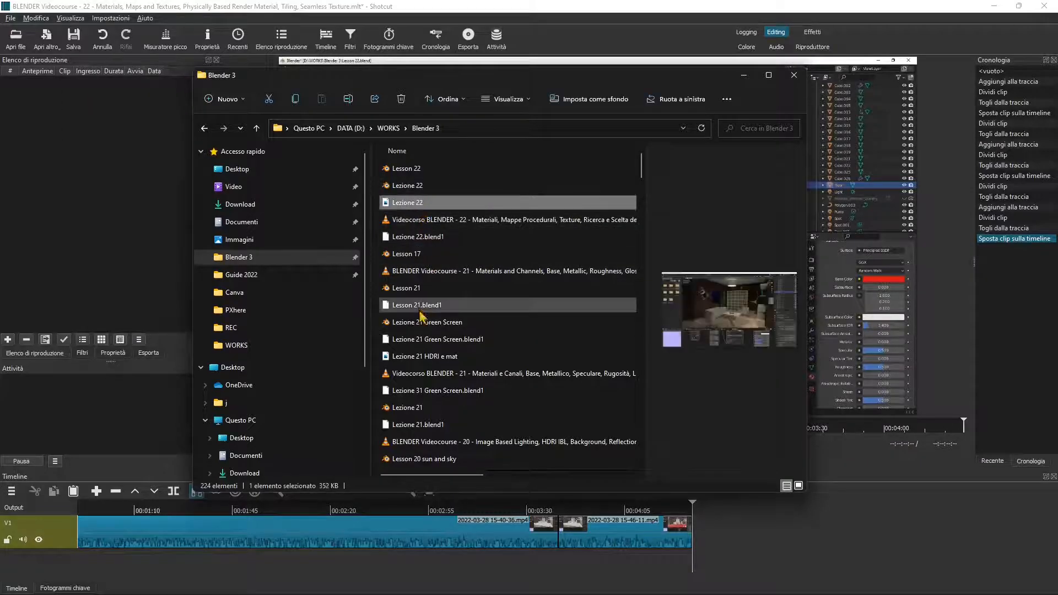
left_click(425, 356)
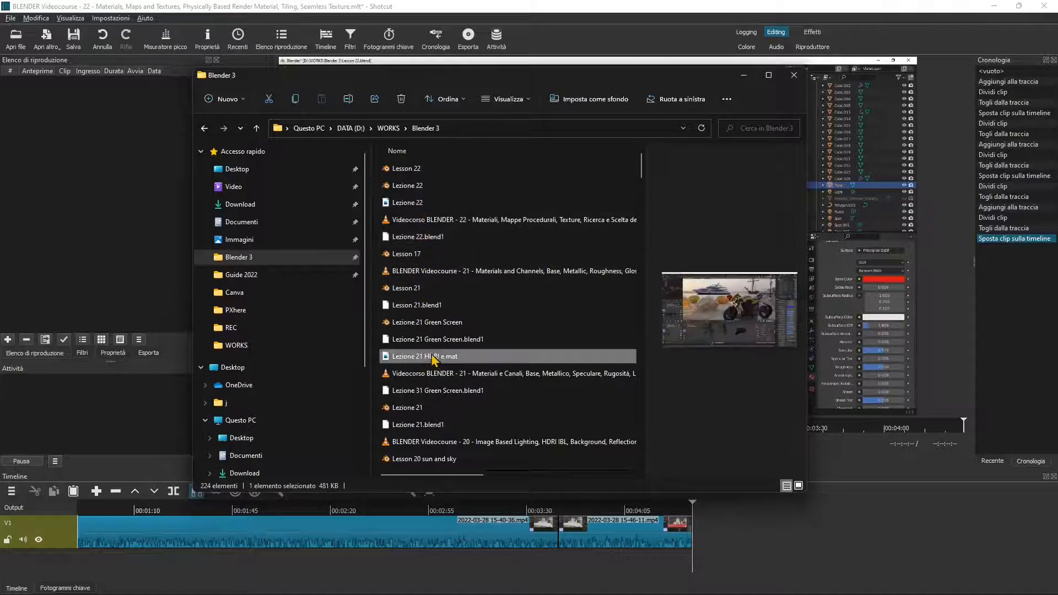
double_click(448, 356)
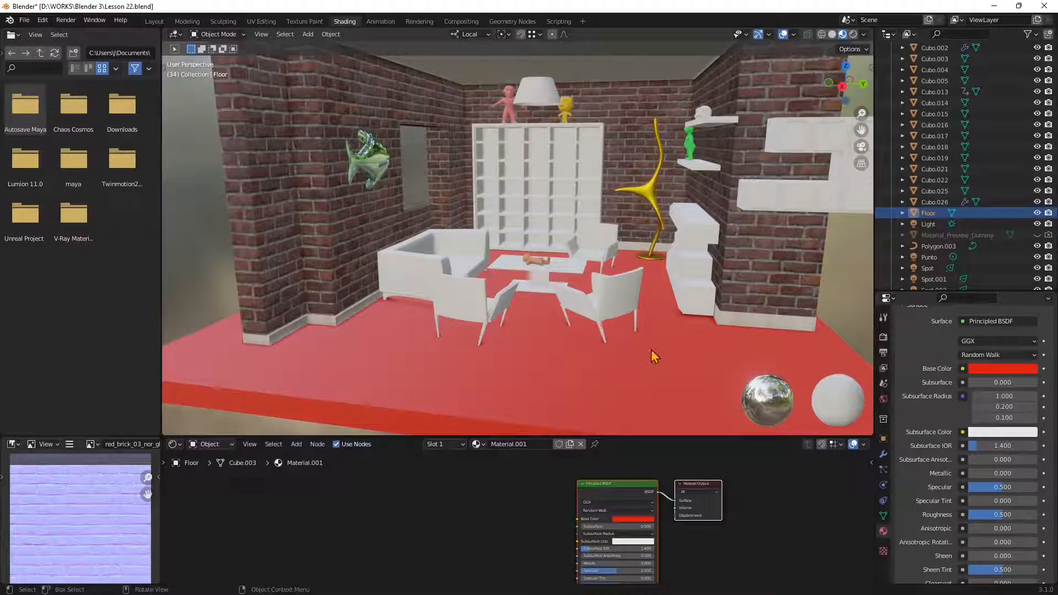
- Add a Checker Texture to the Base Color of the floor's material
left_click(962, 369)
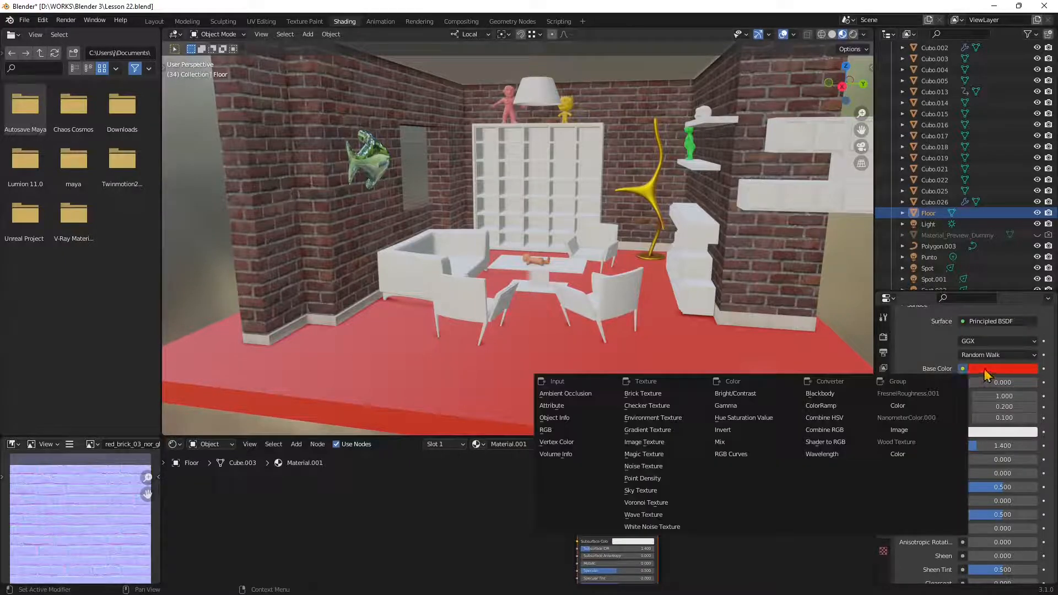
left_click(961, 372)
left_click(961, 373)
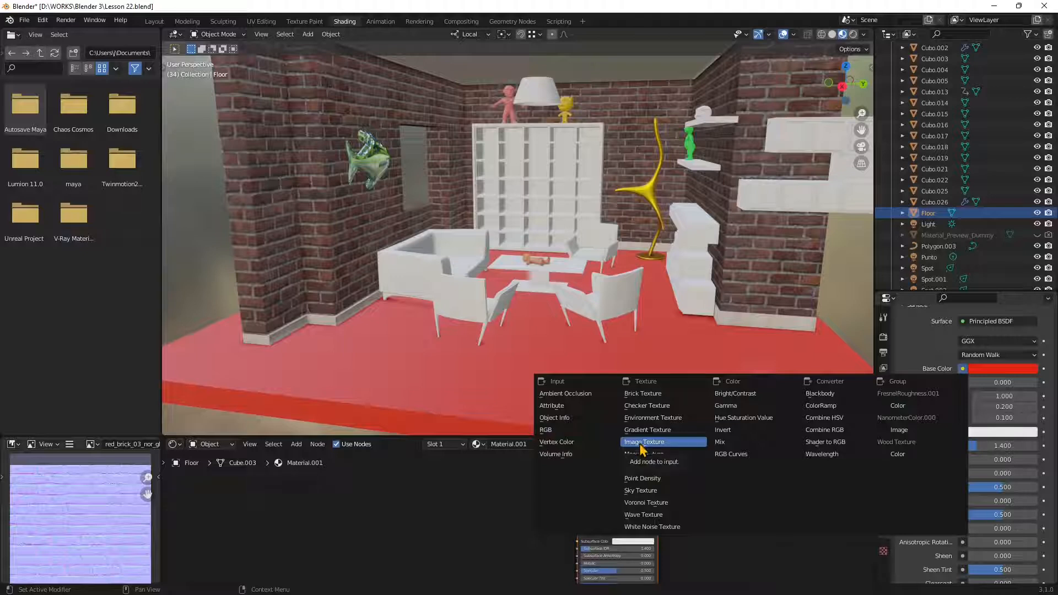
left_click(648, 408)
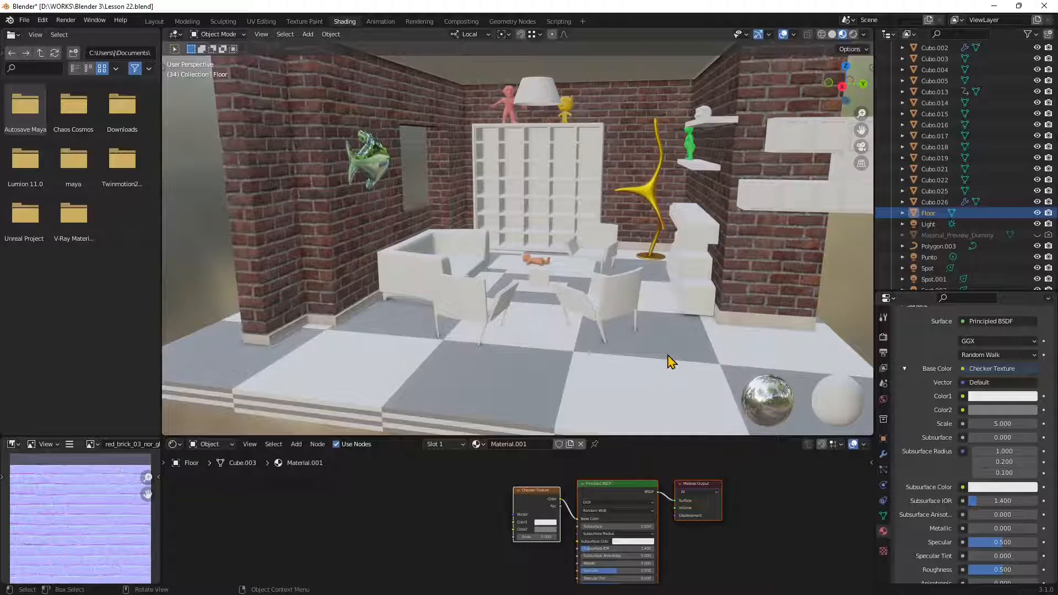
- Enlarge the node editing area and move the Checker Texture node farther from the Principled BSDF node
left_click_drag(405, 437, 410, 367)
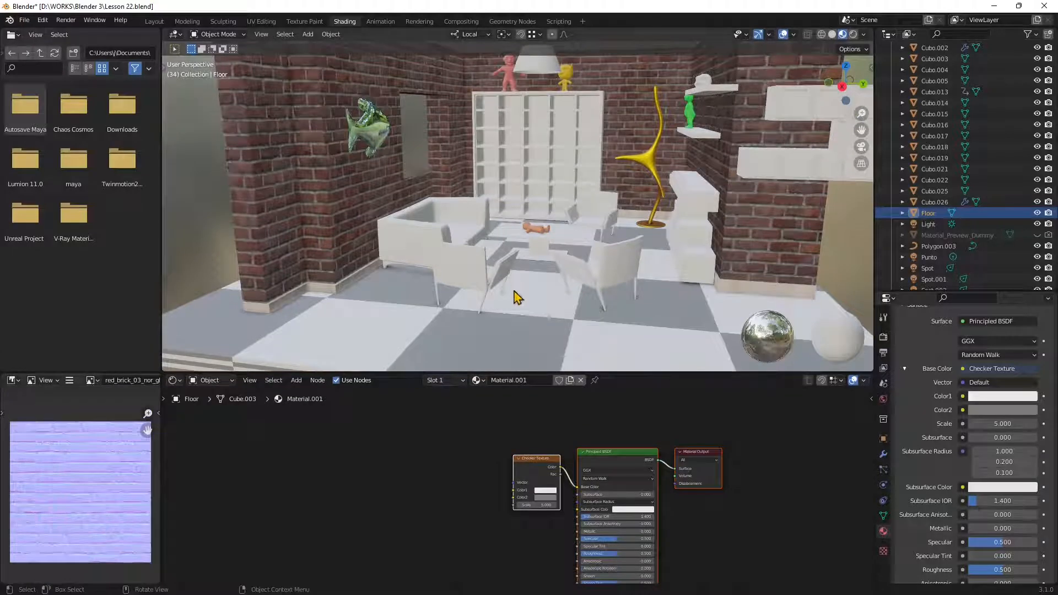
left_click_drag(533, 465, 535, 446)
left_click(533, 438)
left_click_drag(536, 449, 511, 448)
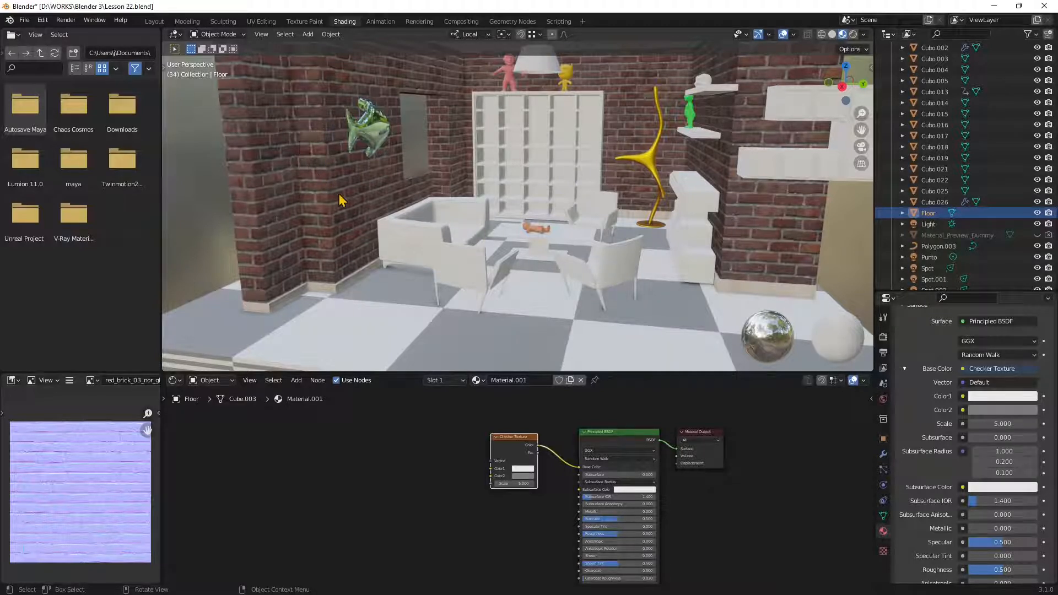
scroll(519, 488, "up", 2)
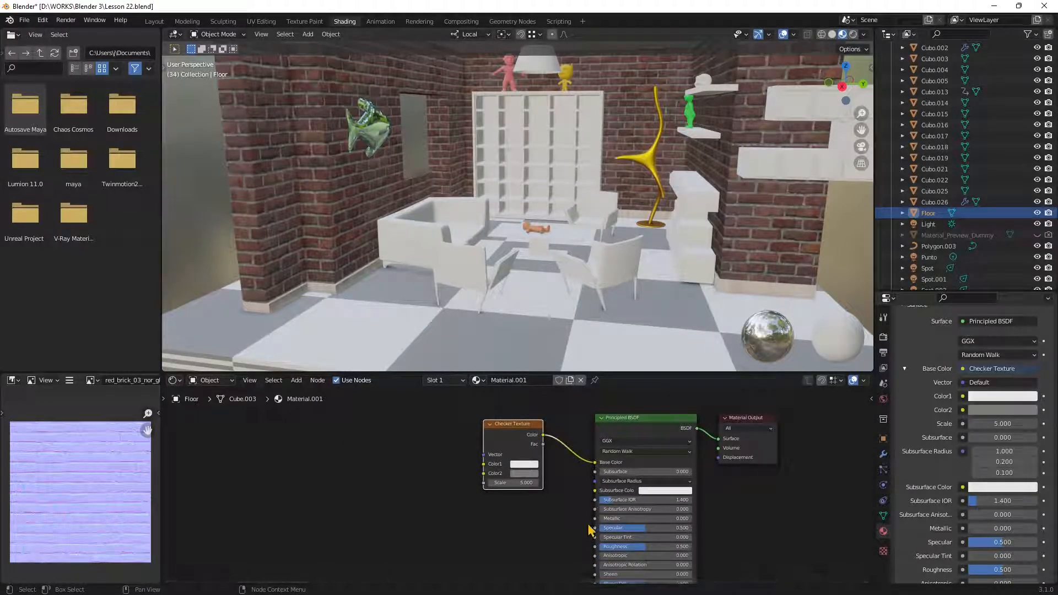
- Move the Checker Texture node slightly down and farther from the Principled BSDF node
scroll(591, 528, "up", 1)
scroll(598, 468, "up", 1)
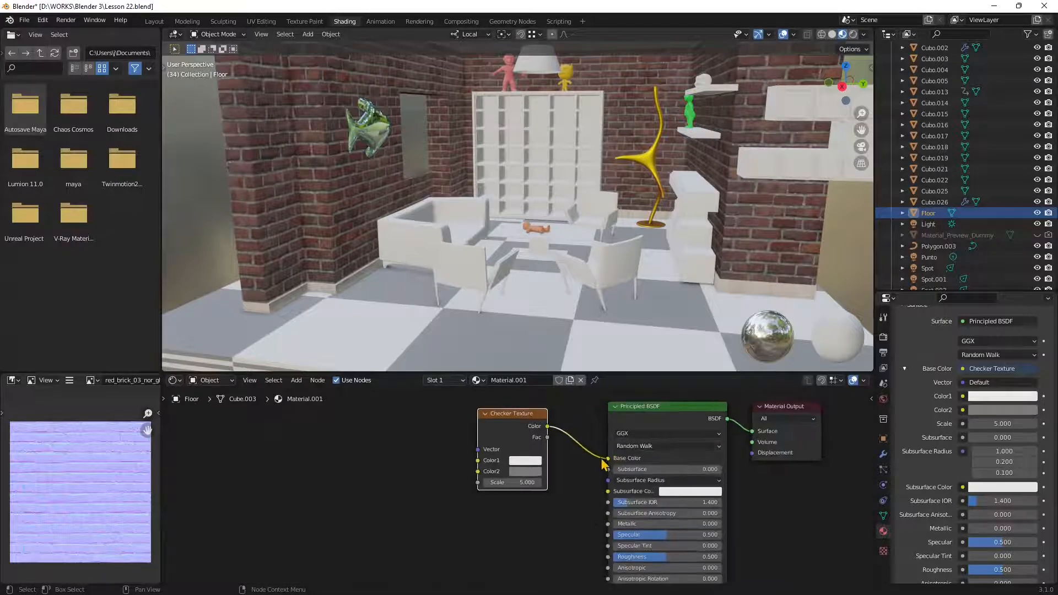
left_click_drag(515, 425, 508, 443)
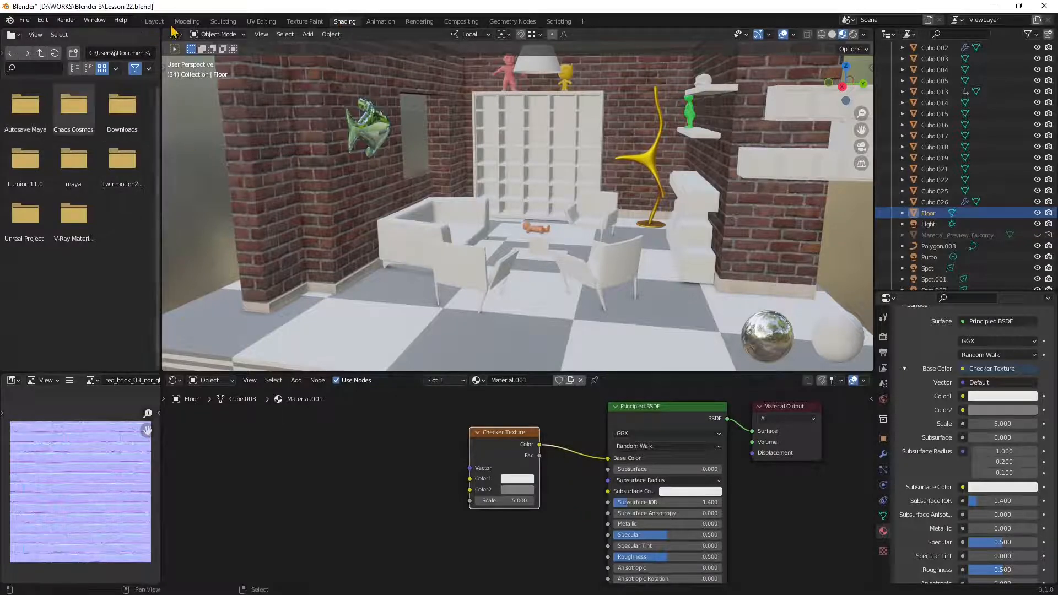
- Show the Shader Editor in the Layout workspace's main area, restore the 3D Viewport there and return to the Shading workspace
left_click(154, 22)
left_click(14, 34)
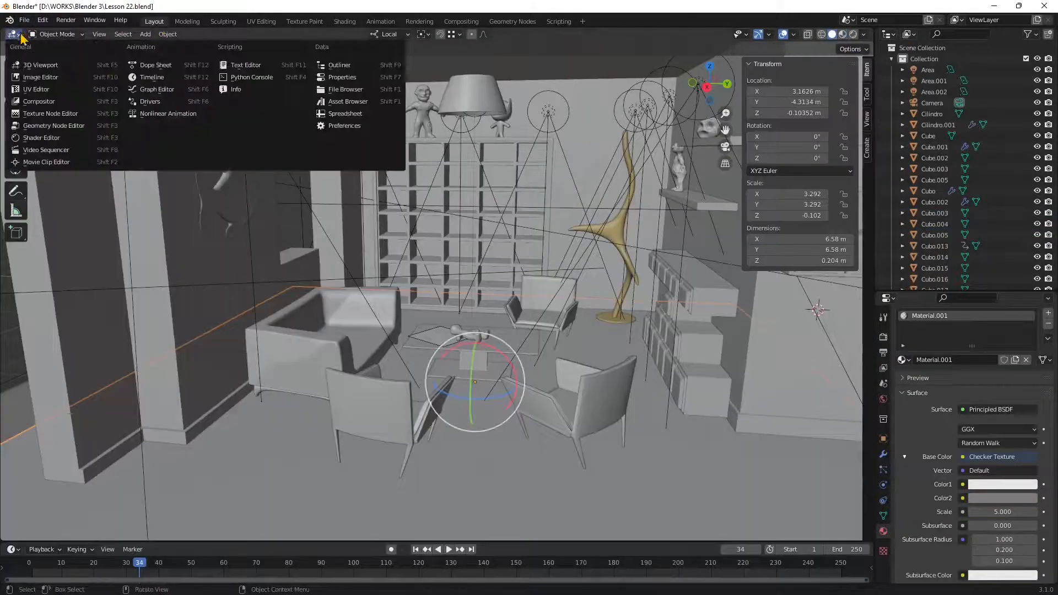
left_click(43, 138)
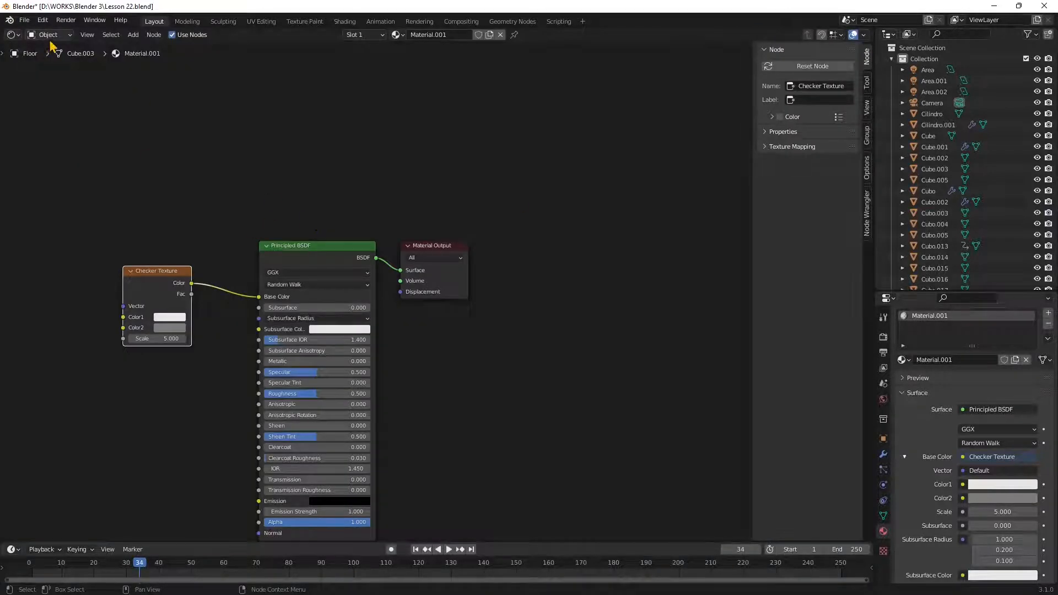
left_click(13, 35)
left_click(21, 69)
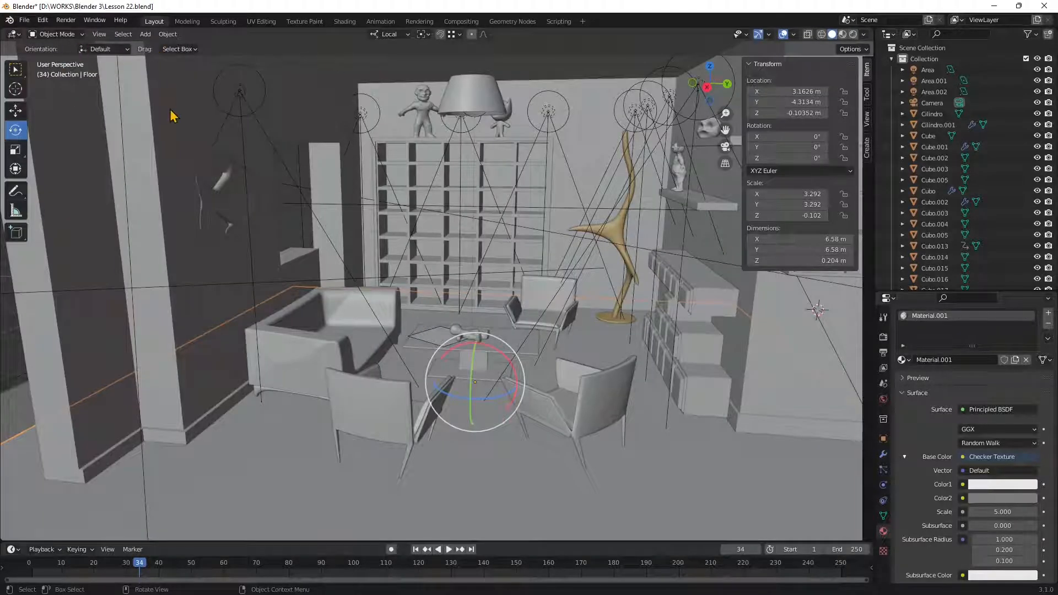
left_click(344, 22)
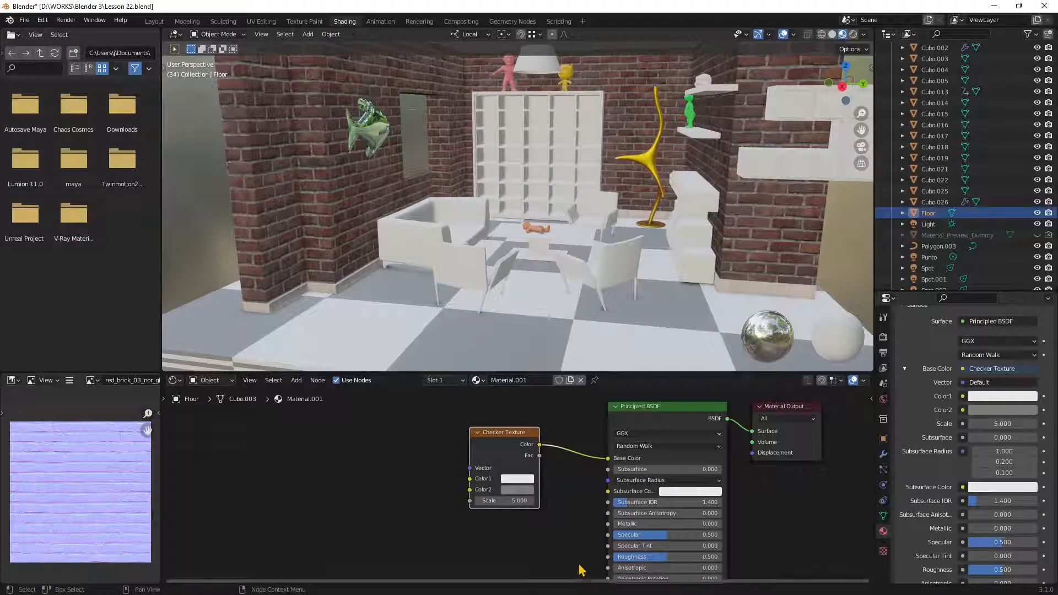
- Move the Principled BSDF node away from the Material Output and reposition the Checker Texture node to leave space between them
mouse_move(463, 276)
middle_mouse_down()
mouse_move(494, 300)
mouse_move(474, 292)
mouse_move(489, 305)
mouse_move(466, 271)
middle_mouse_up()
middle_click_drag(467, 272, 472, 274)
scroll(477, 271, "down", 4)
scroll(478, 269, "up", 4)
middle_click_drag(550, 265, 567, 284)
scroll(538, 485, "down", 3)
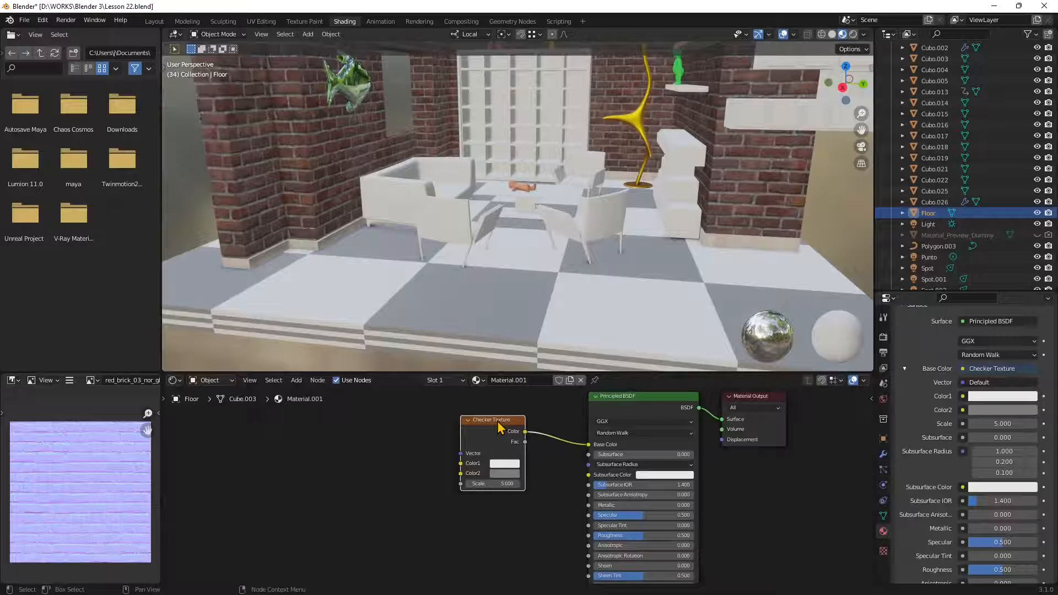
left_click_drag(492, 423, 494, 433)
left_click_drag(609, 422, 589, 433)
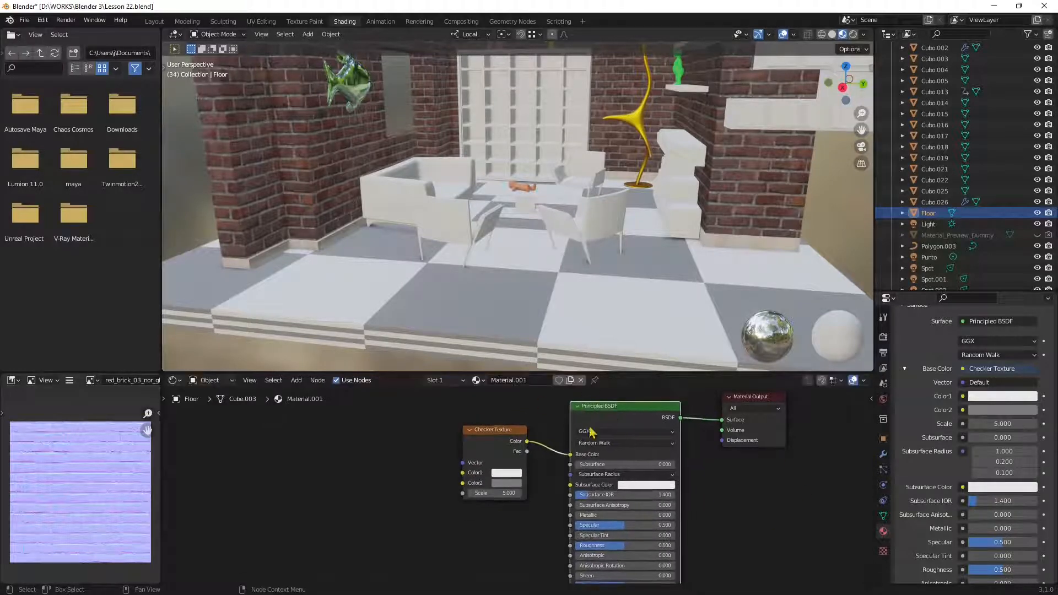
mouse_move(485, 429)
left_mouse_down()
mouse_move(458, 413)
mouse_move(464, 427)
left_mouse_up()
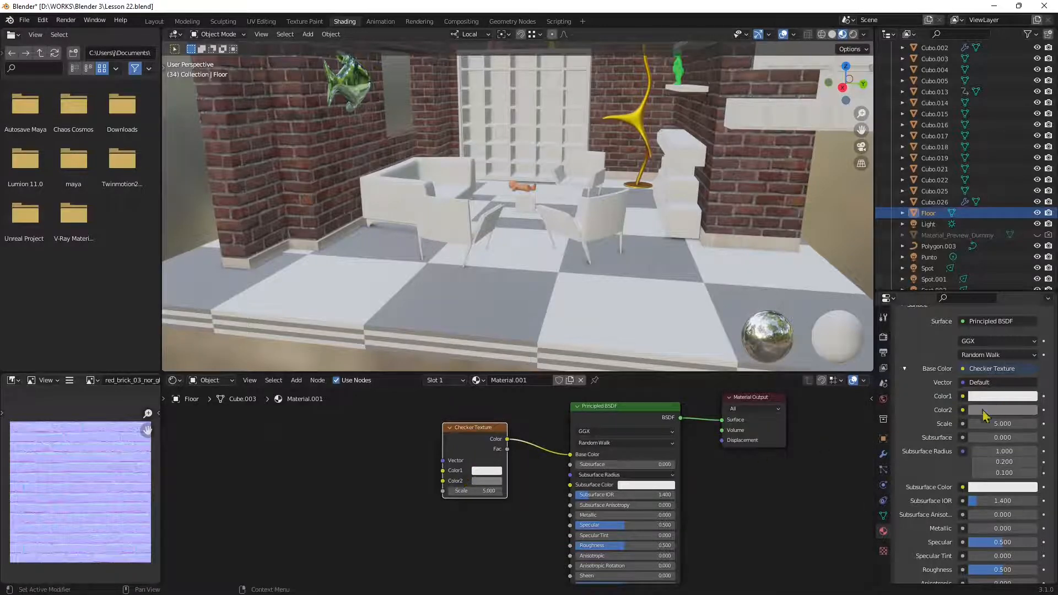
- Set the Checker Texture's Color1 to orange-yellow and its Color2 to near black with a value (V) of 0.003
left_click(992, 396)
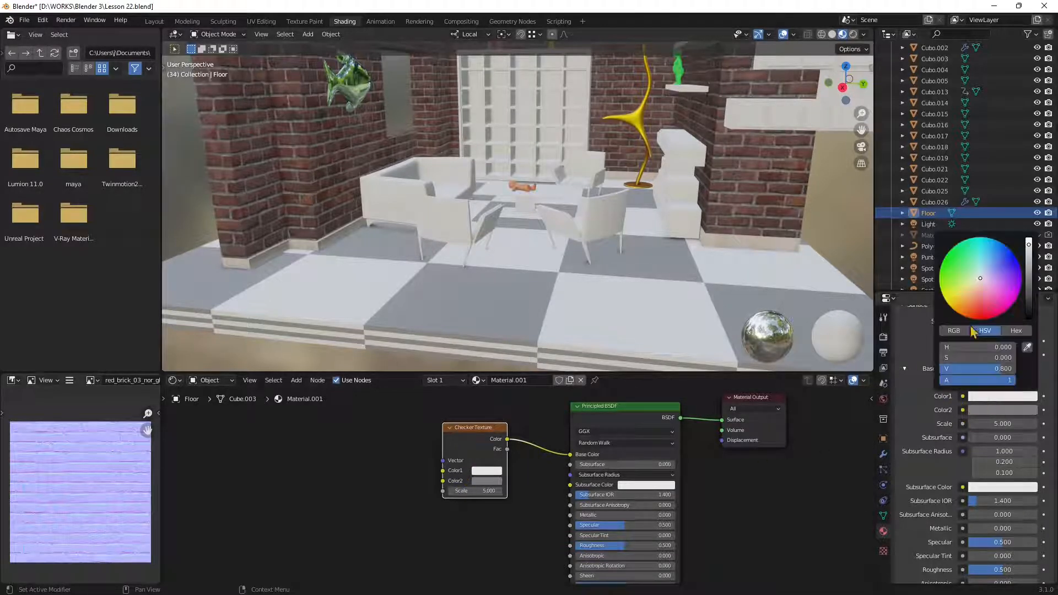
left_click_drag(969, 284, 947, 317)
left_click(979, 411)
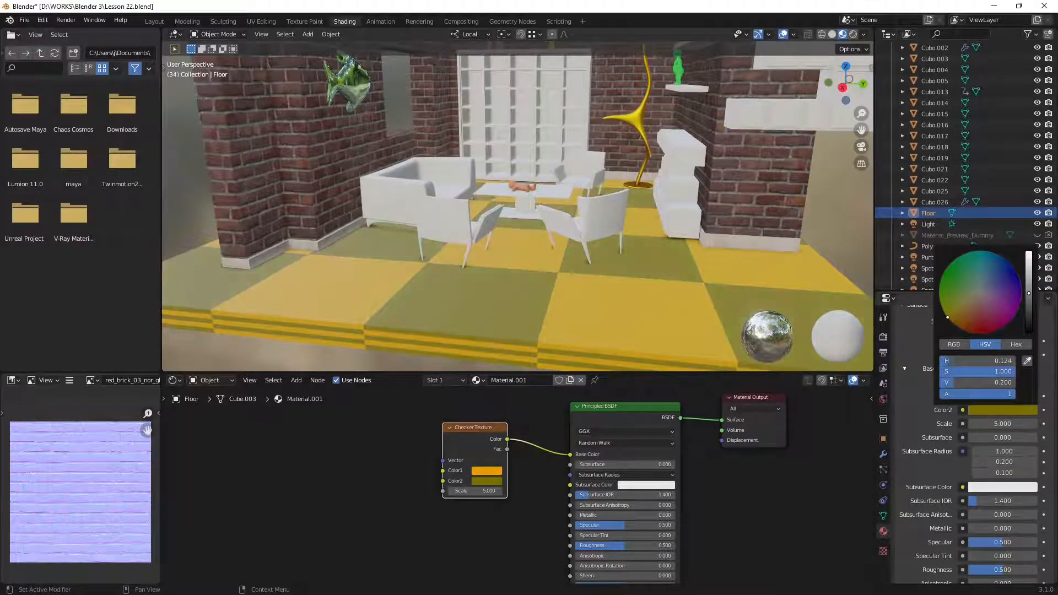
left_click_drag(1027, 320, 1028, 329)
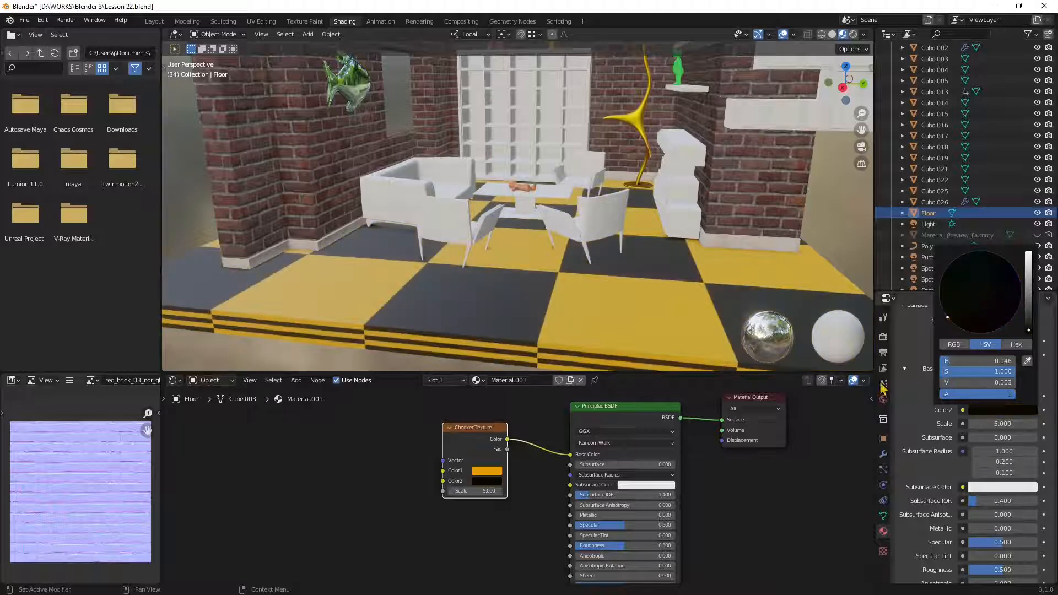
- Try light green and pink for the Checker Texture's Color1, settle on a fully saturated yellow and check the floor
left_click(485, 469)
mouse_move(510, 375)
left_mouse_down()
mouse_move(504, 358)
mouse_move(495, 374)
left_mouse_up()
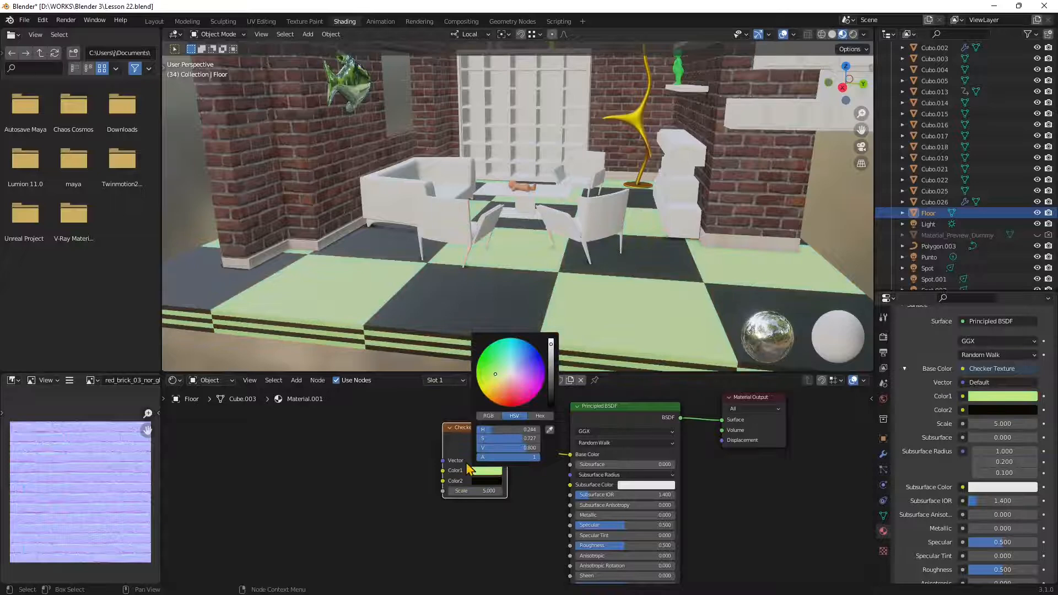
left_click(514, 390)
left_click(489, 473)
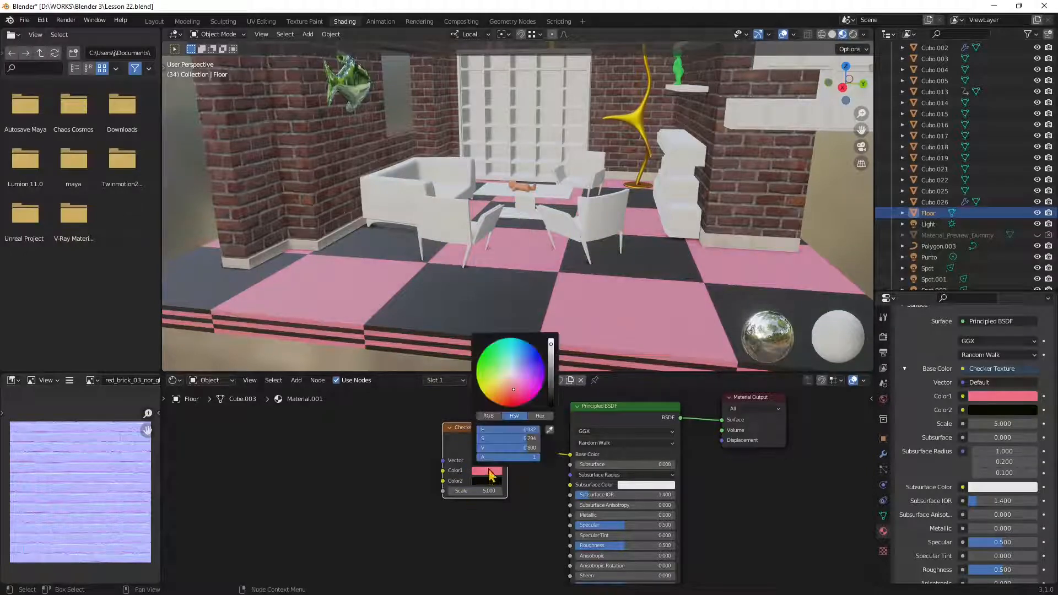
left_click(487, 471)
left_click(494, 384)
mouse_move(493, 384)
left_mouse_down()
mouse_move(487, 373)
mouse_move(485, 395)
left_mouse_up()
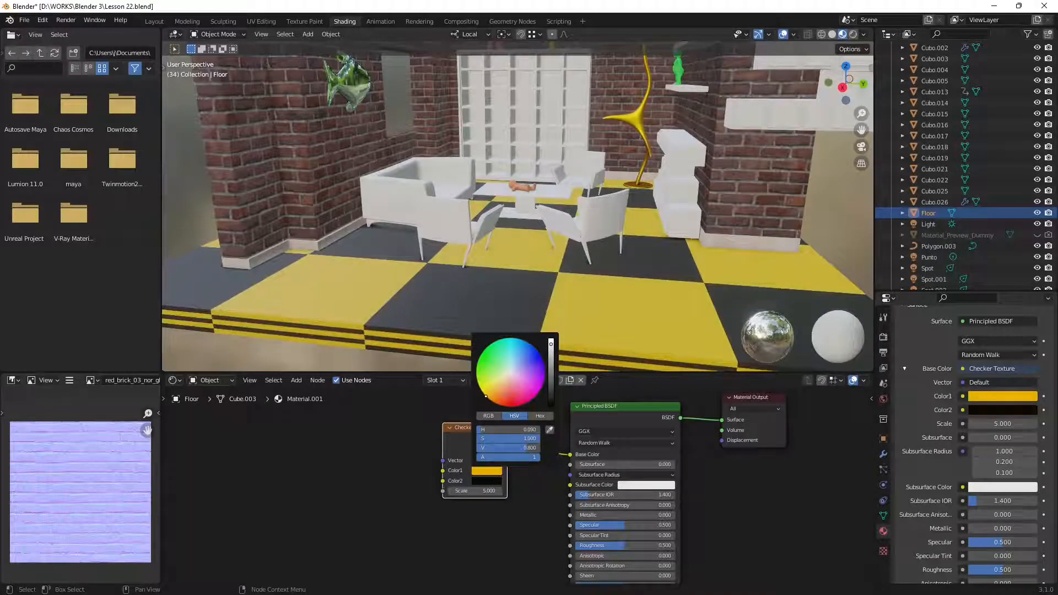
middle_click_drag(472, 300, 474, 304)
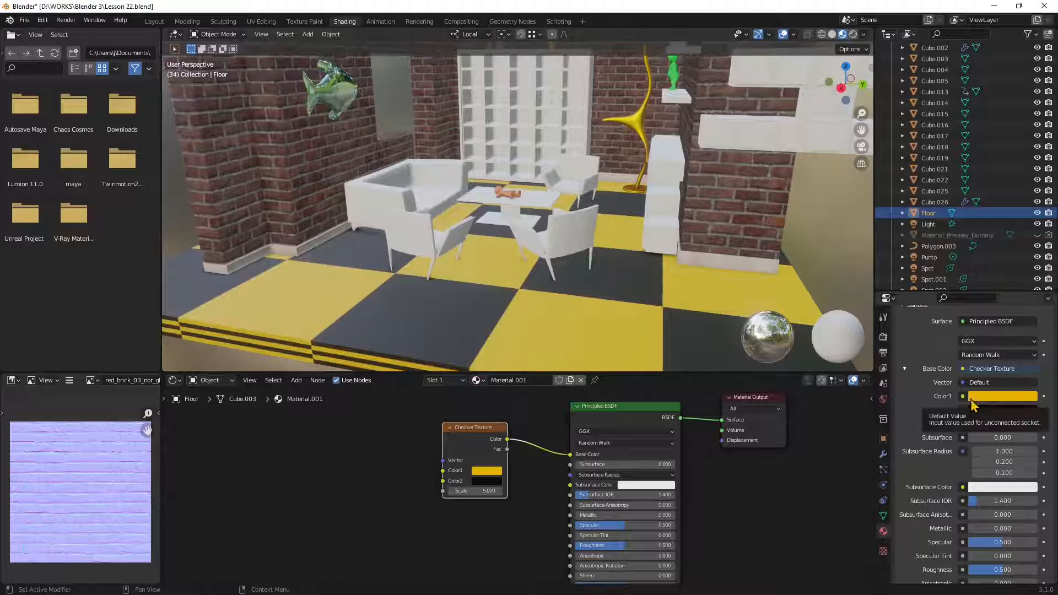
- Raise the Checker Texture's Scale to 11.3, reduce it to 9.9 and inspect the floor pattern from several angles
left_click_drag(990, 423, 1014, 423)
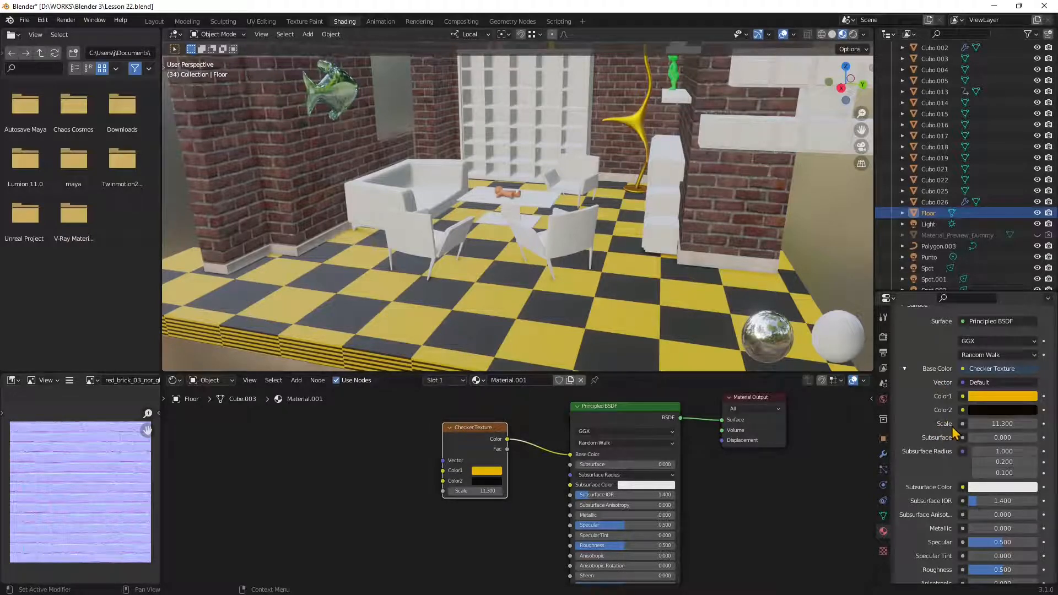
left_click_drag(1006, 425, 991, 436)
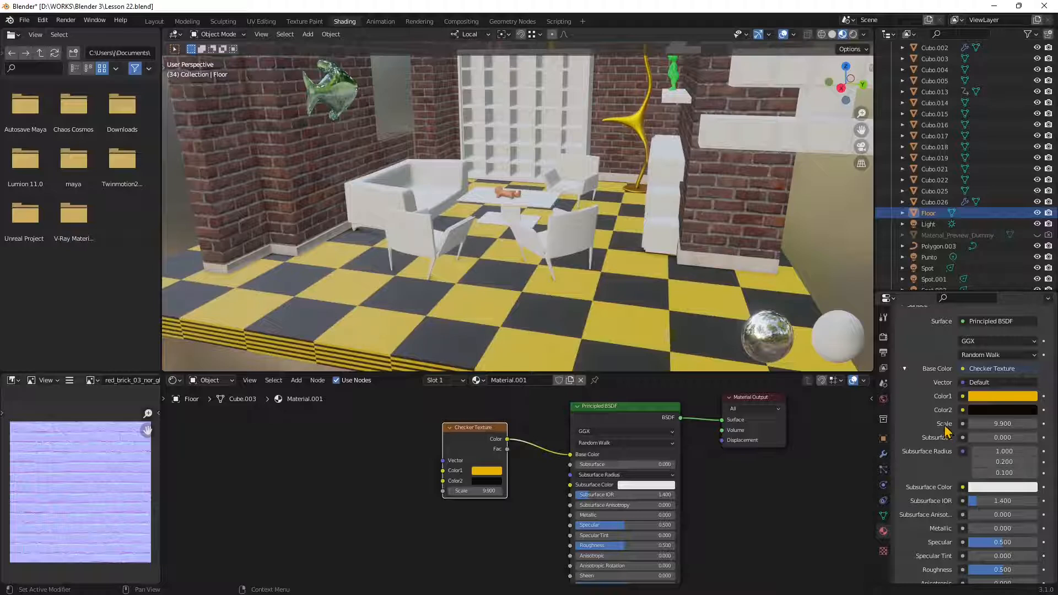
middle_click_drag(485, 251, 479, 252)
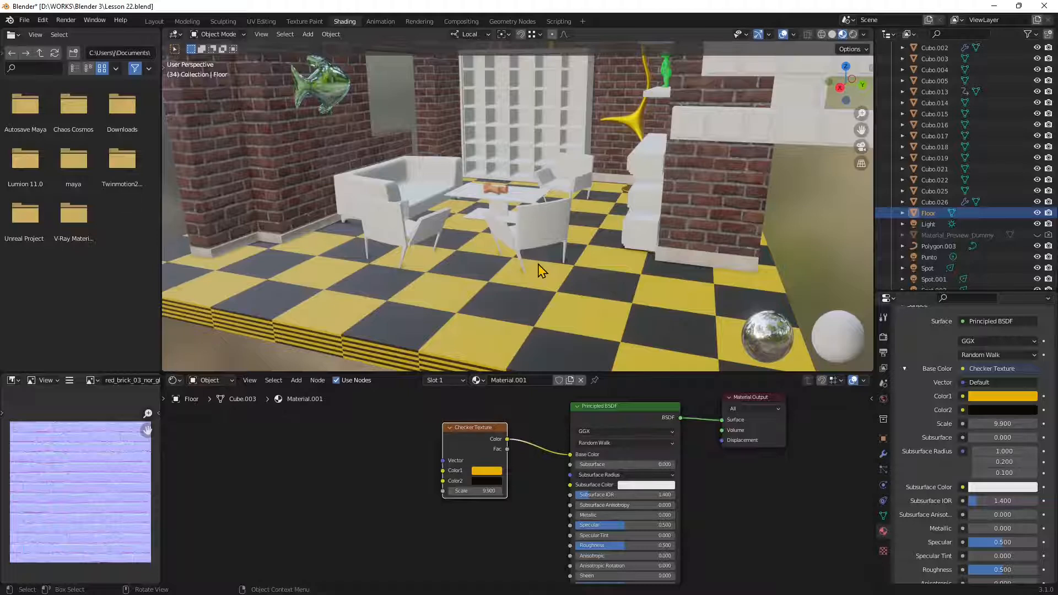
mouse_move(435, 256)
middle_mouse_down()
mouse_move(551, 257)
mouse_move(451, 267)
middle_mouse_up()
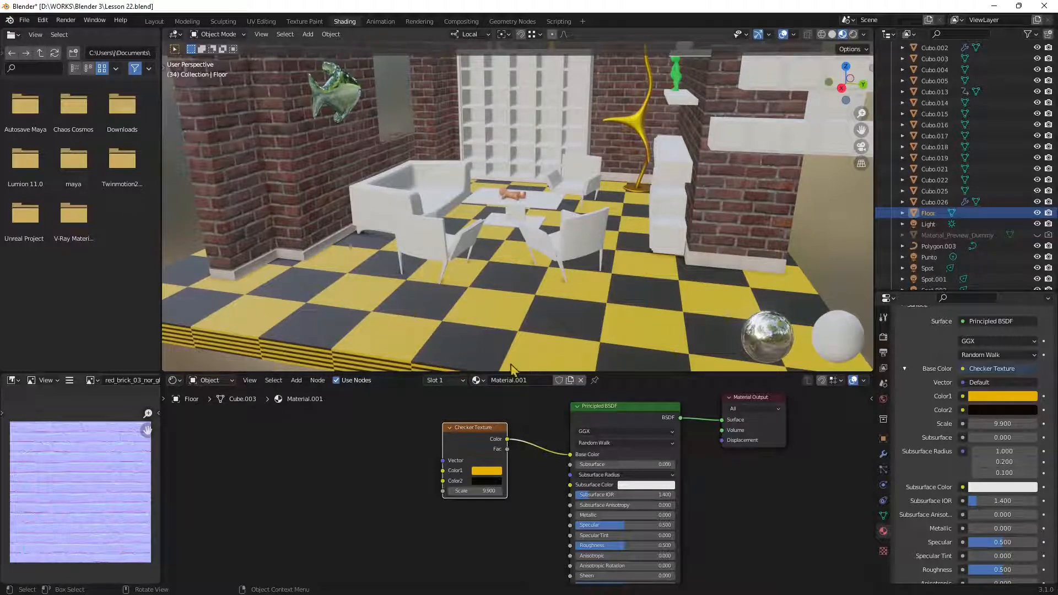
middle_click_drag(601, 300, 566, 305)
- Try Scale values of 1, 2 and 10 on the Checker Texture to compare the floor's tile sizes
left_click_drag(1006, 424, 998, 424)
left_click(1007, 424)
type("1")
key("Return")
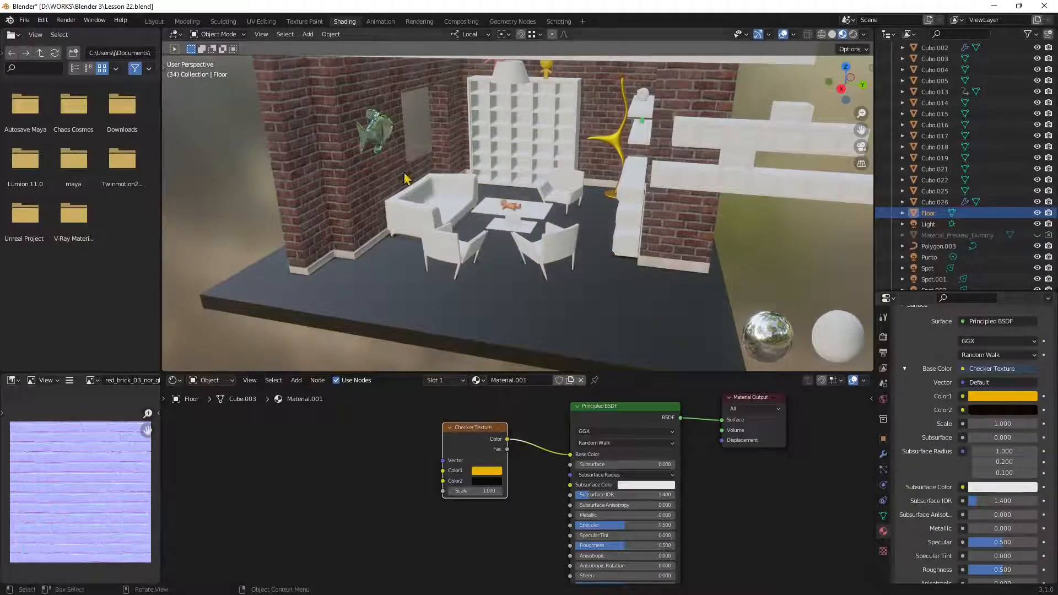
left_click(996, 424)
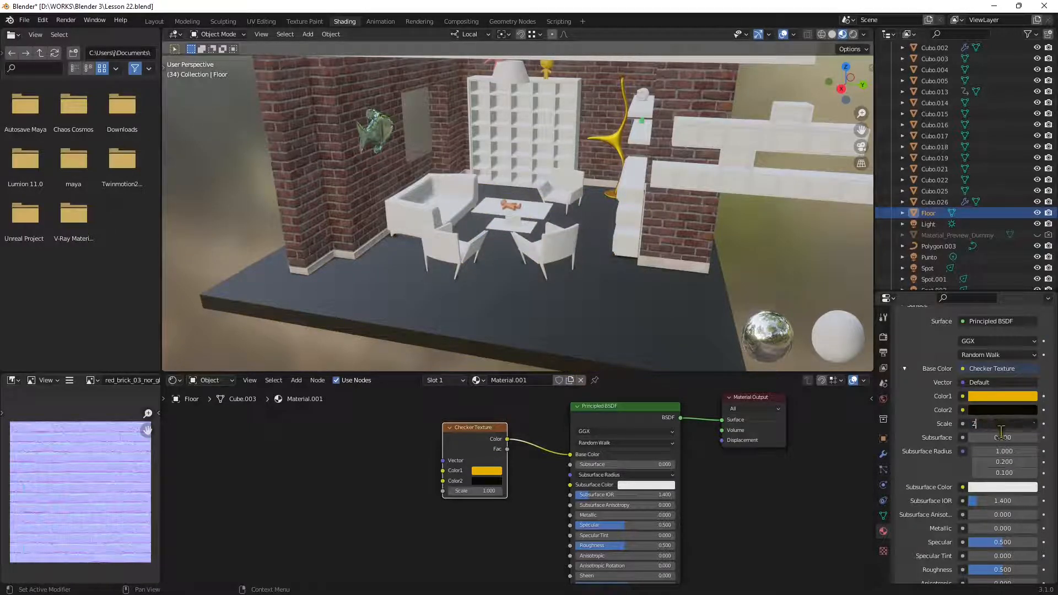
type("2")
key("Return")
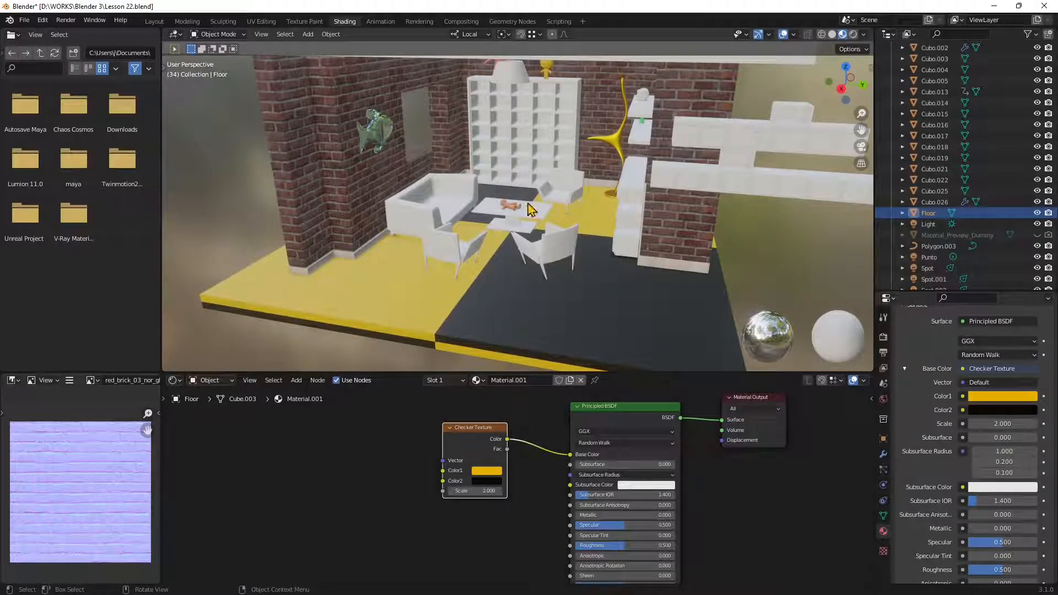
left_click(1013, 423)
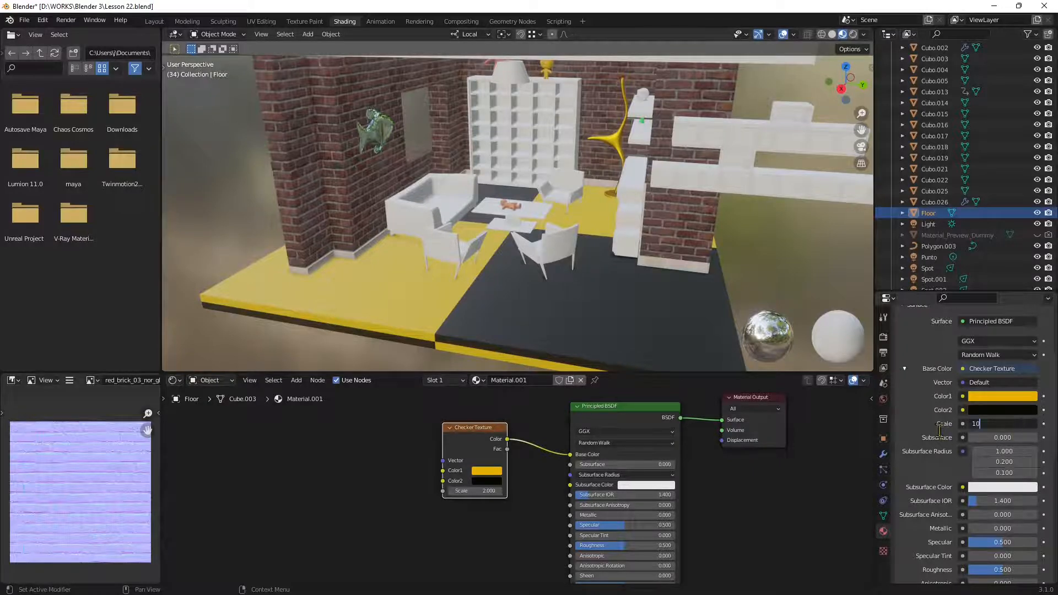
key("Return")
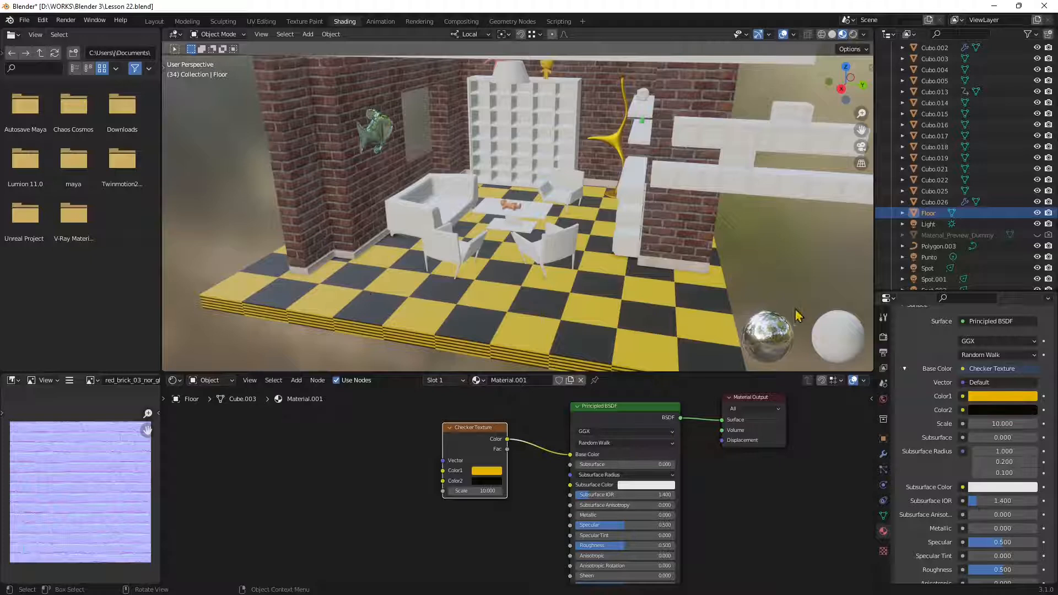
- Lower the Checker Texture's Scale to -7, and enter 0.1 instead
left_click_drag(991, 423, 947, 423)
left_click(1000, 424)
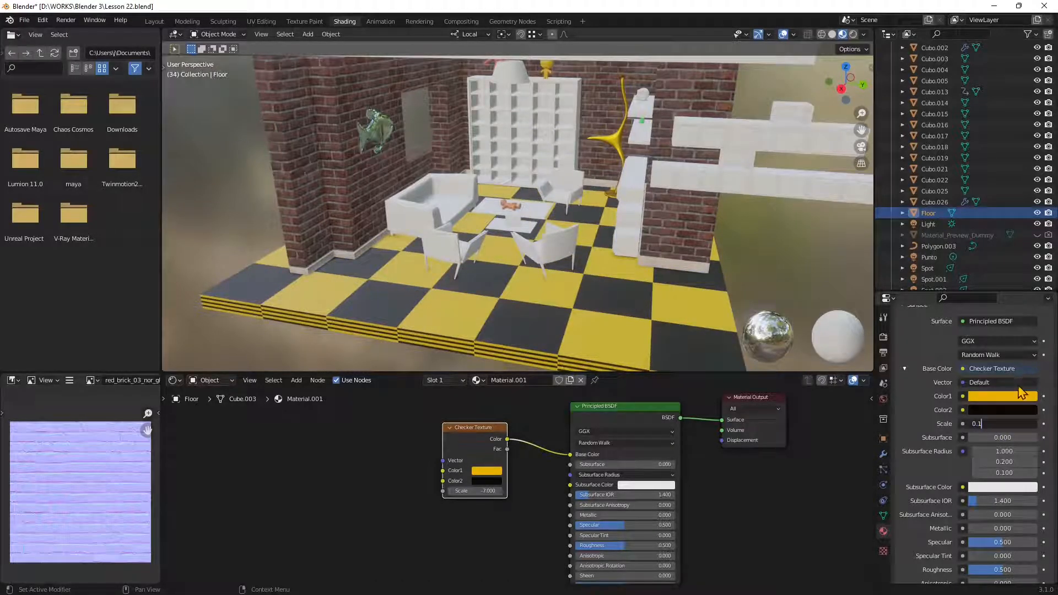
key("Return")
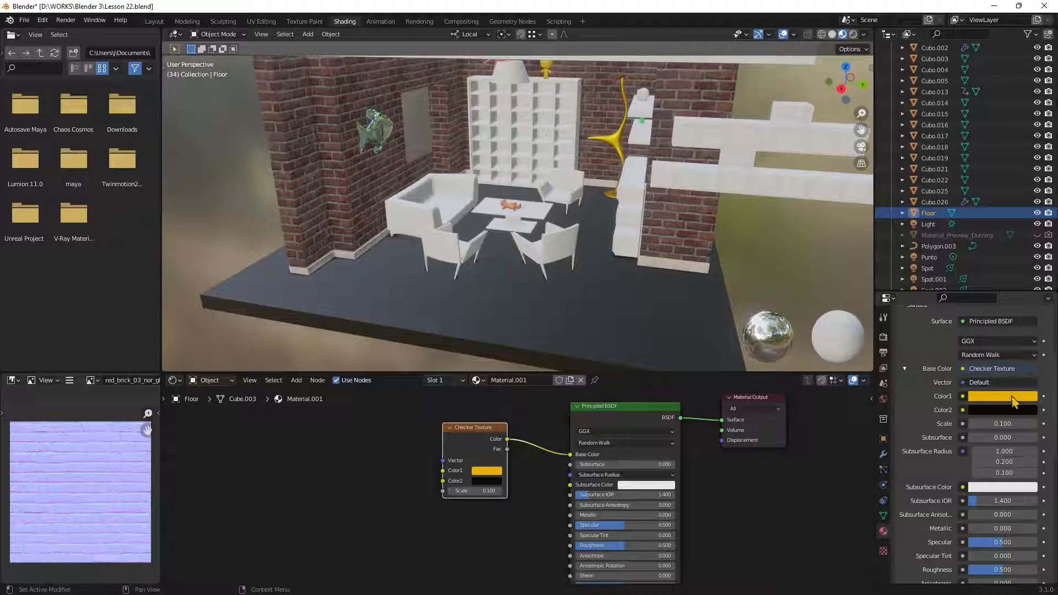
- Try a Scale of 2 for the Checker Texture and settle on 4
left_click(1003, 425)
type("2")
key("Return")
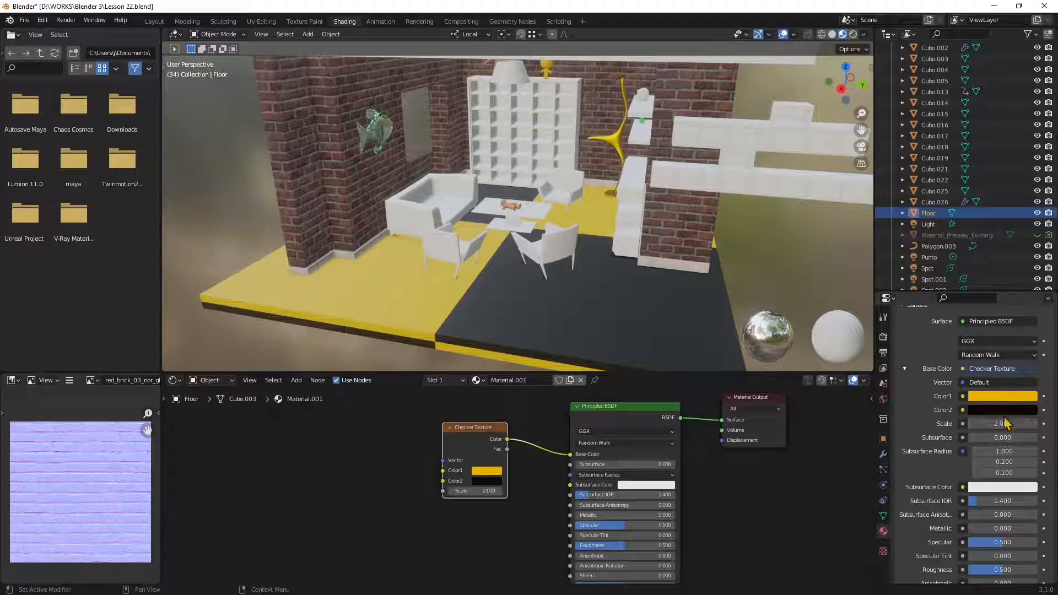
left_click(1012, 422)
type("4")
key("Return")
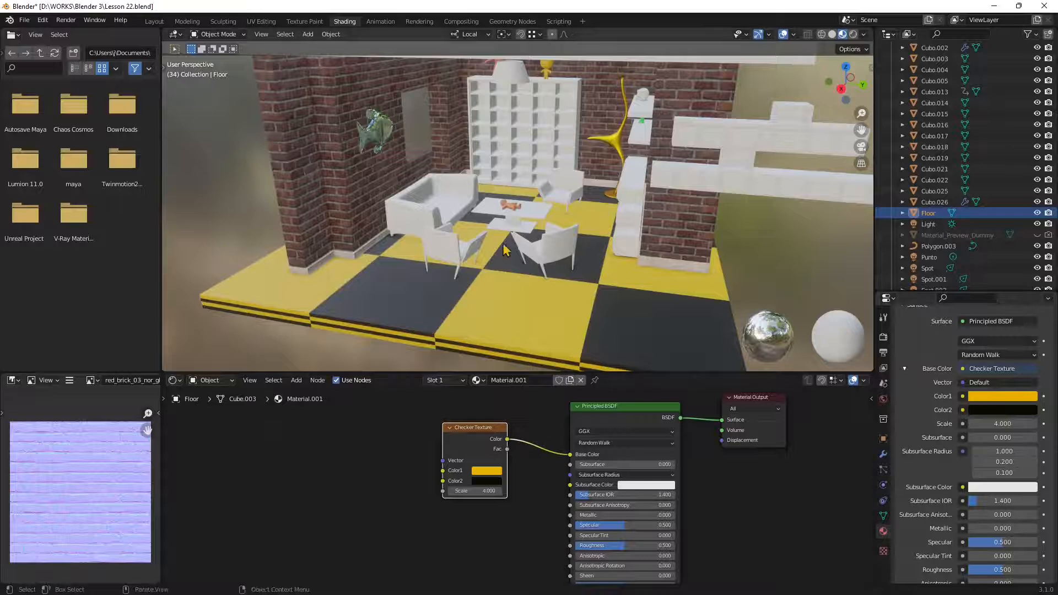
- Select the brick wall and move the Material Output and Principled BSDF nodes of Wall Mat well away from its image textures
middle_click_drag(449, 158, 463, 202)
left_click(408, 109)
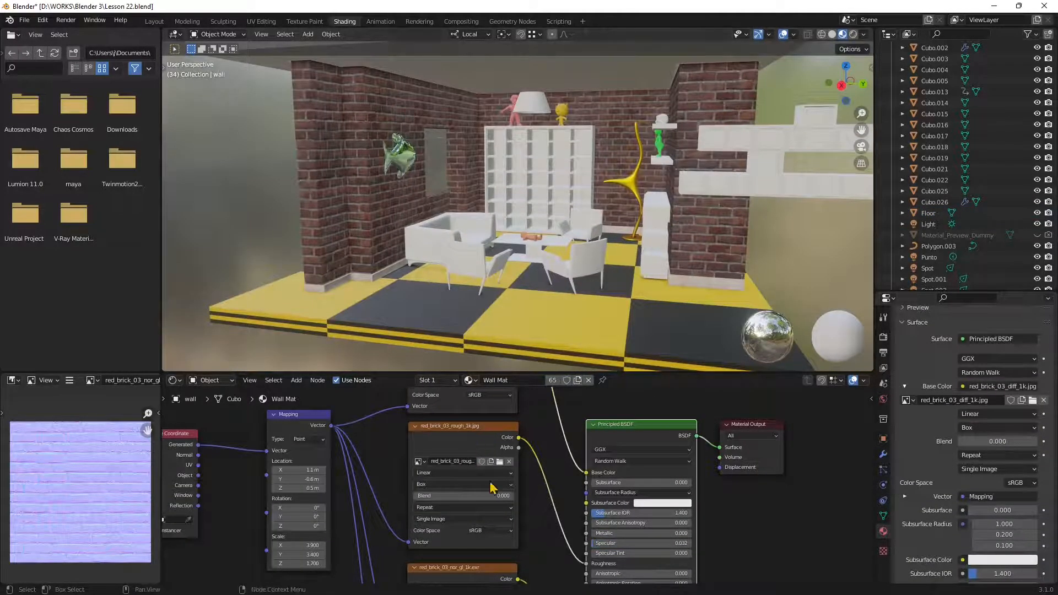
scroll(495, 488, "down", 6)
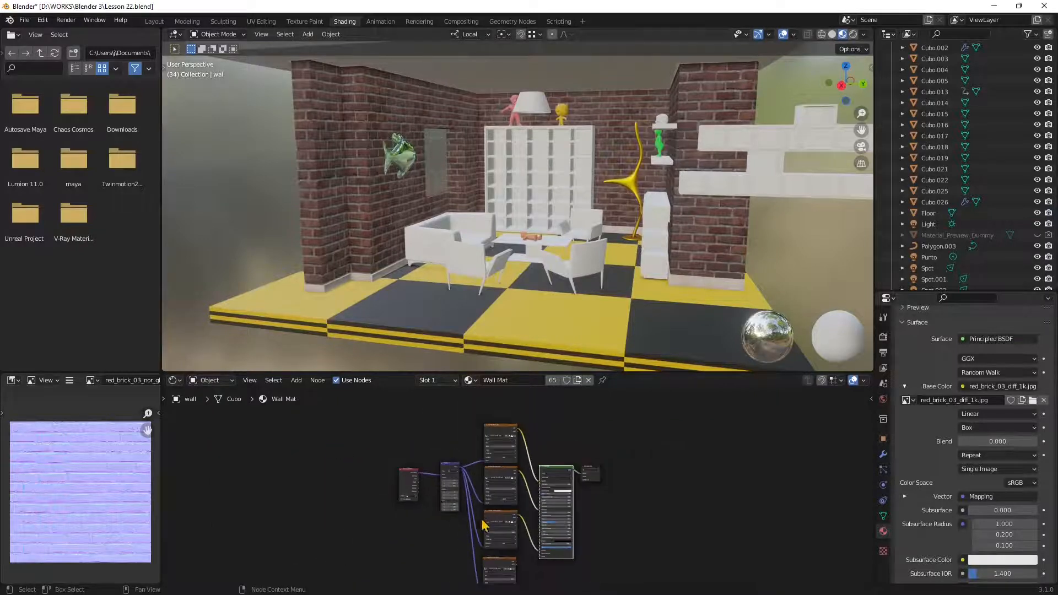
middle_click_drag(475, 534, 409, 521)
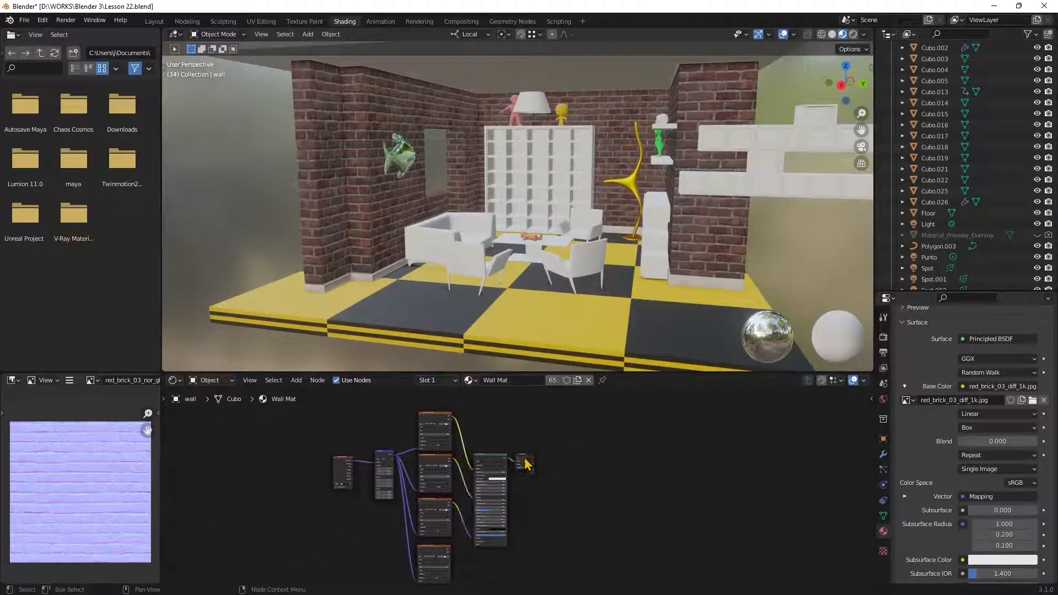
left_click(527, 458)
left_click_drag(523, 461, 632, 462)
left_click_drag(484, 466, 575, 481)
scroll(584, 446, "up", 3)
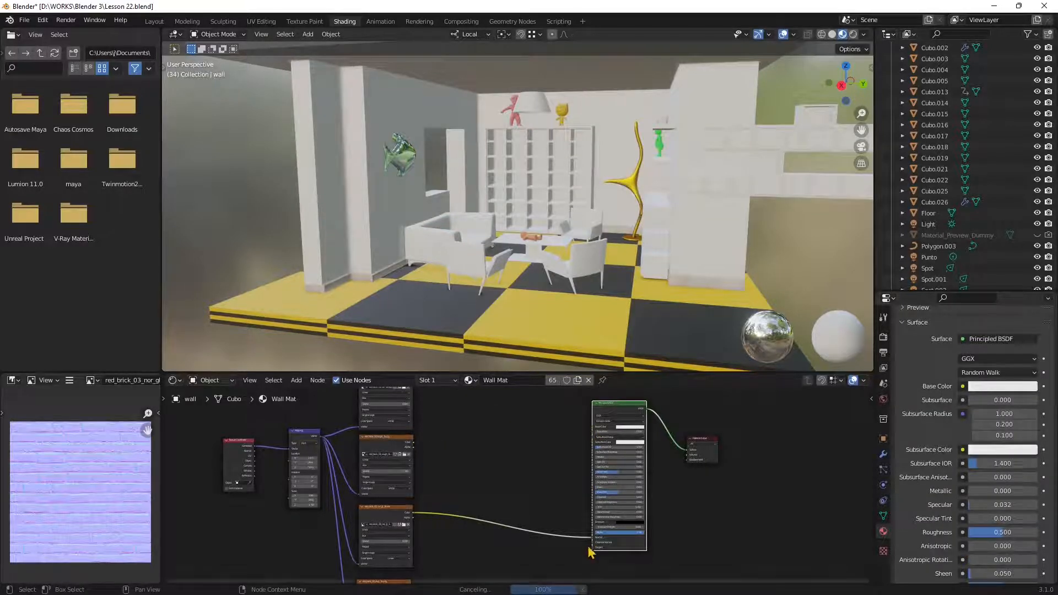
- Disconnect the brick image textures from the Principled BSDF node of Wall Mat and inspect the plain walls
left_click_drag(591, 543, 573, 549)
left_click_drag(608, 413, 606, 414)
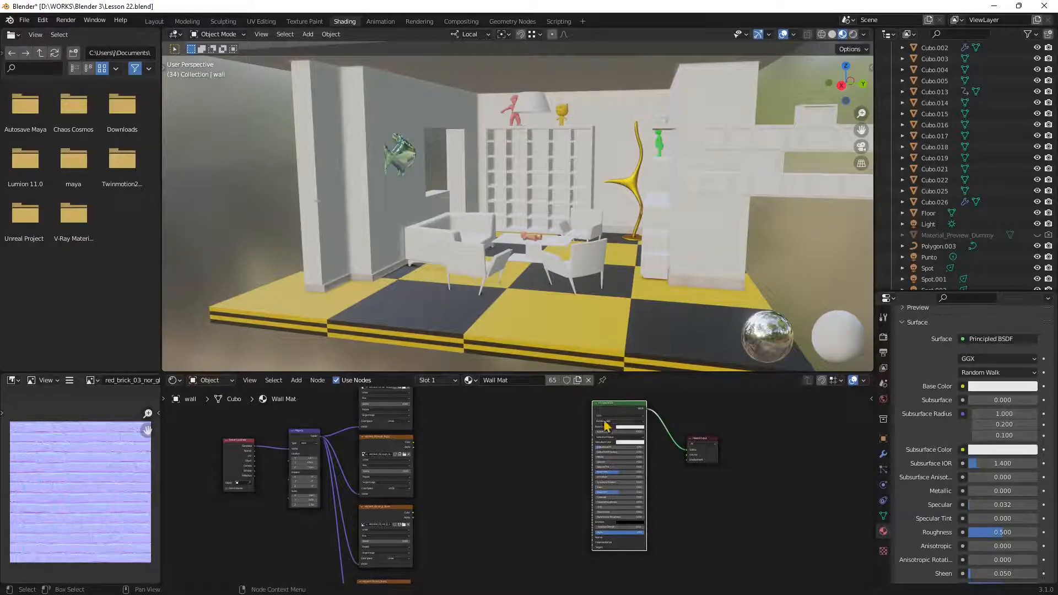
scroll(492, 210, "up", 1)
middle_click_drag(548, 209, 542, 207)
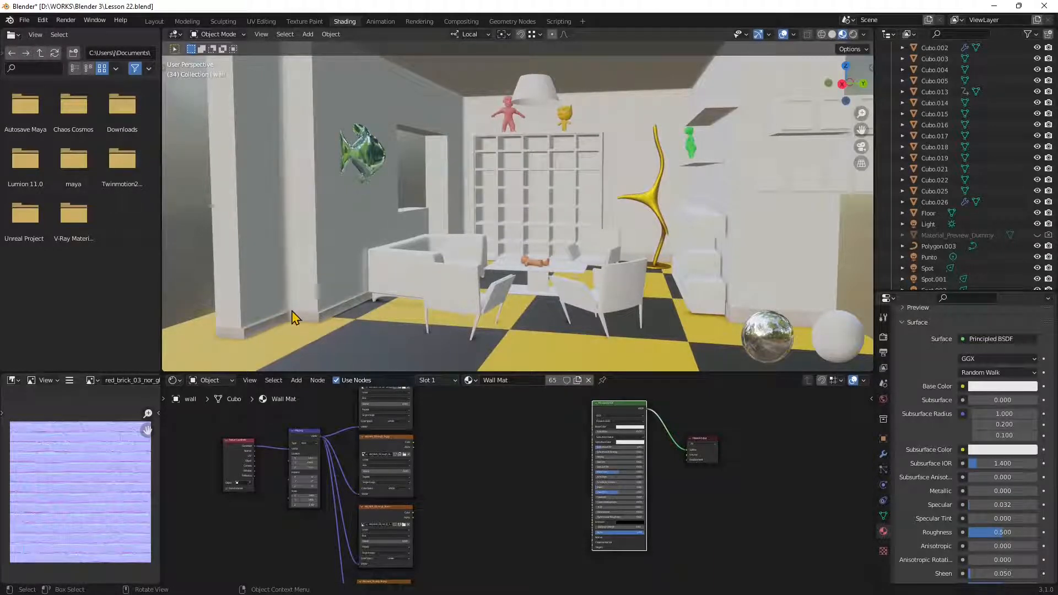
- Feed a Brick Texture into the Base Color of Wall Mat's Principled BSDF and space the two nodes apart
middle_click_drag(357, 301, 304, 338)
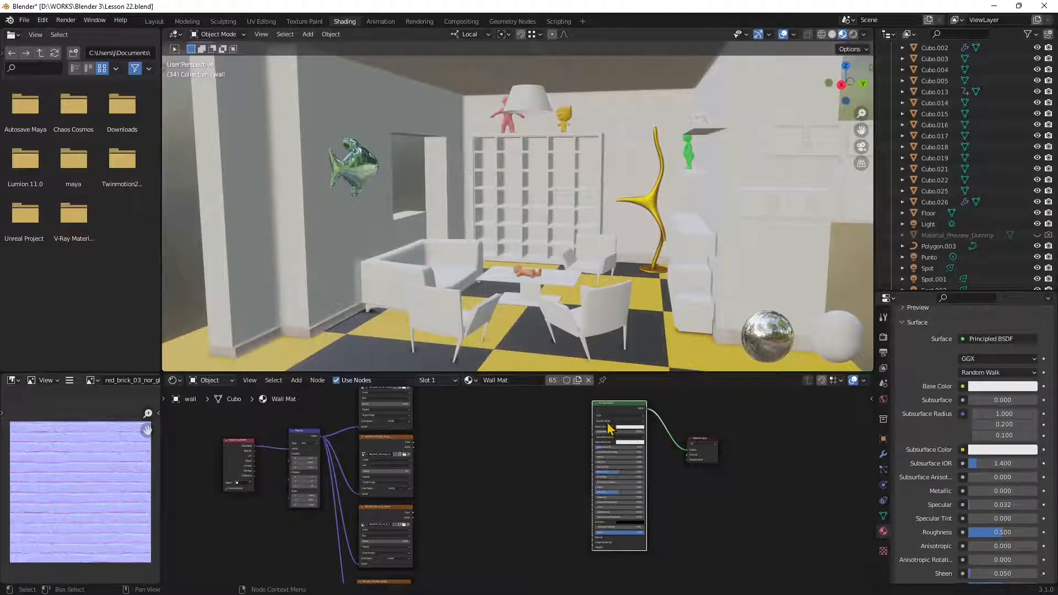
left_click(962, 387)
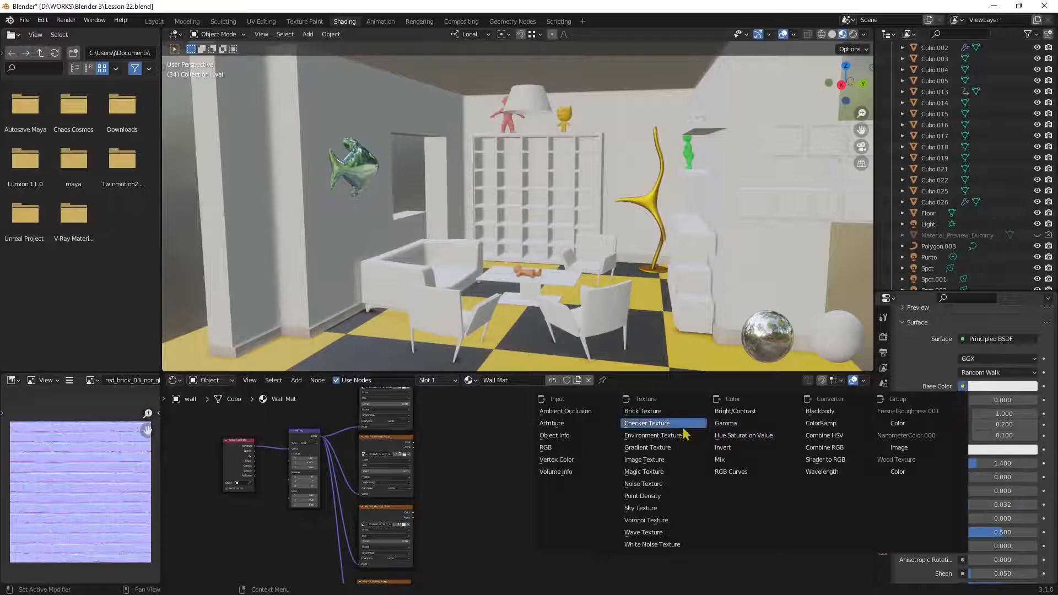
left_click(641, 412)
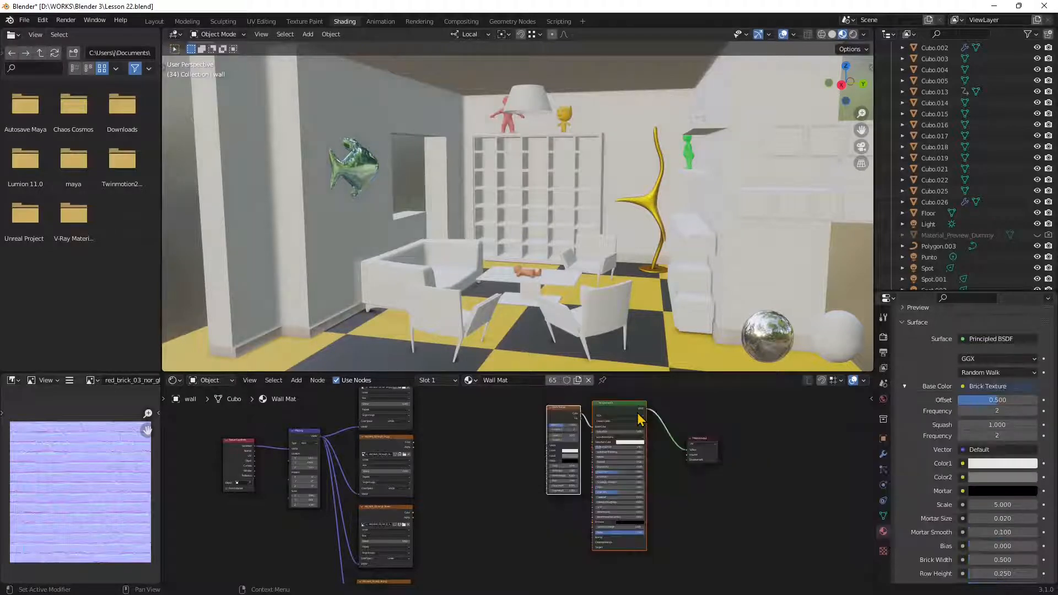
left_click_drag(570, 414, 633, 412)
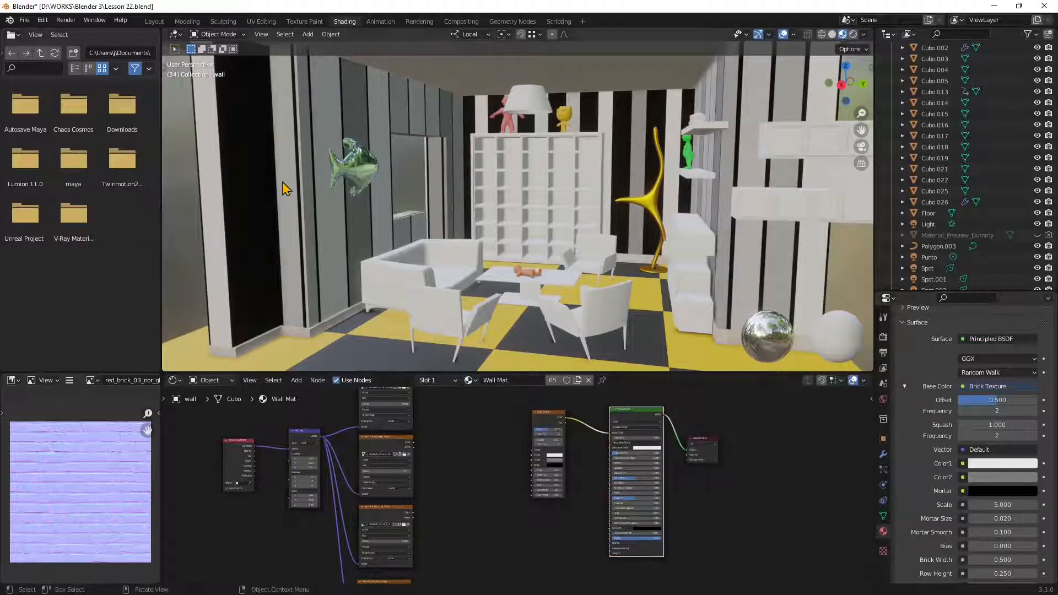
- Set the Brick Texture's Color1 to light green, Color2 to dark red and Mortar to a very dark grey
scroll(568, 480, "up", 5)
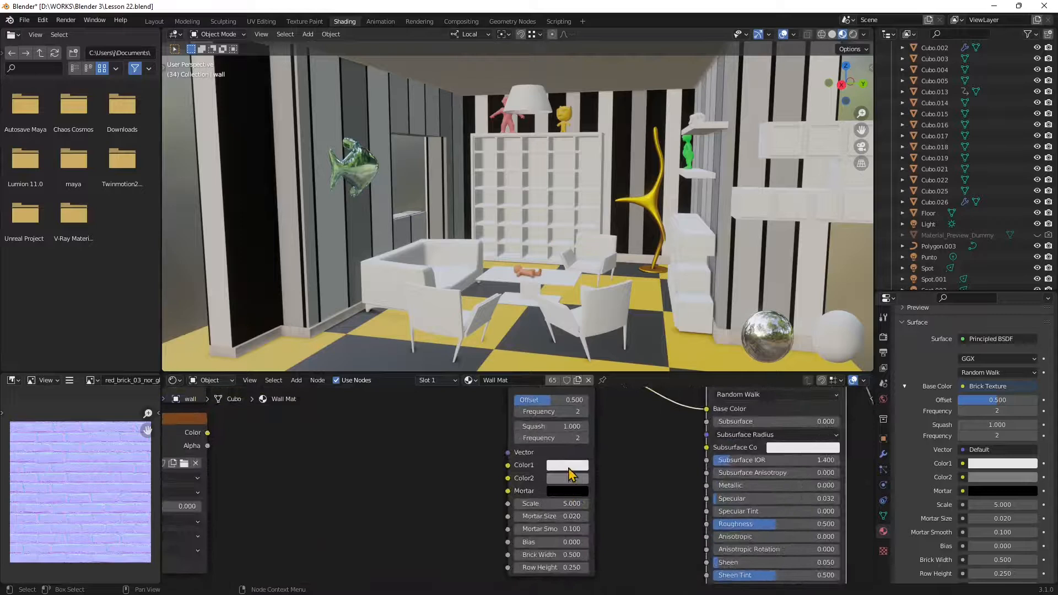
left_click(568, 466)
left_click(579, 342)
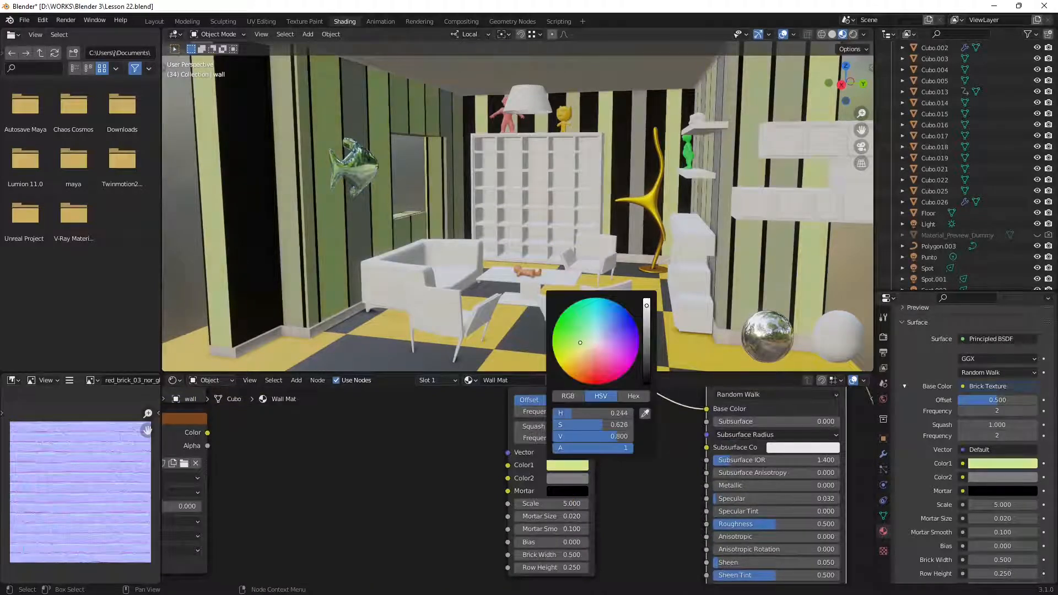
left_click(573, 478)
left_click(591, 385)
left_click(566, 492)
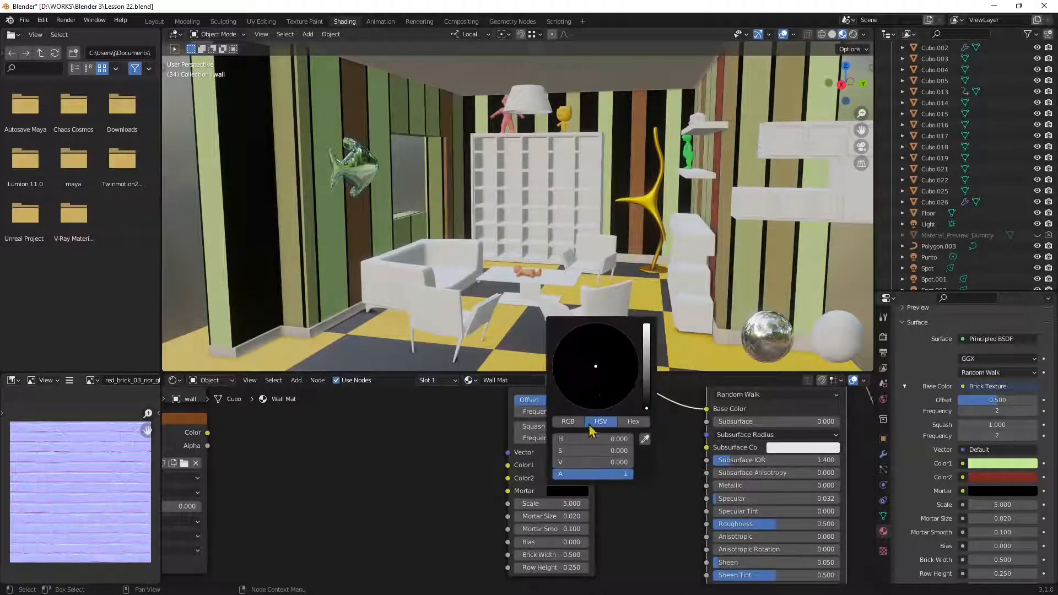
left_click(647, 362)
left_click_drag(647, 367, 646, 398)
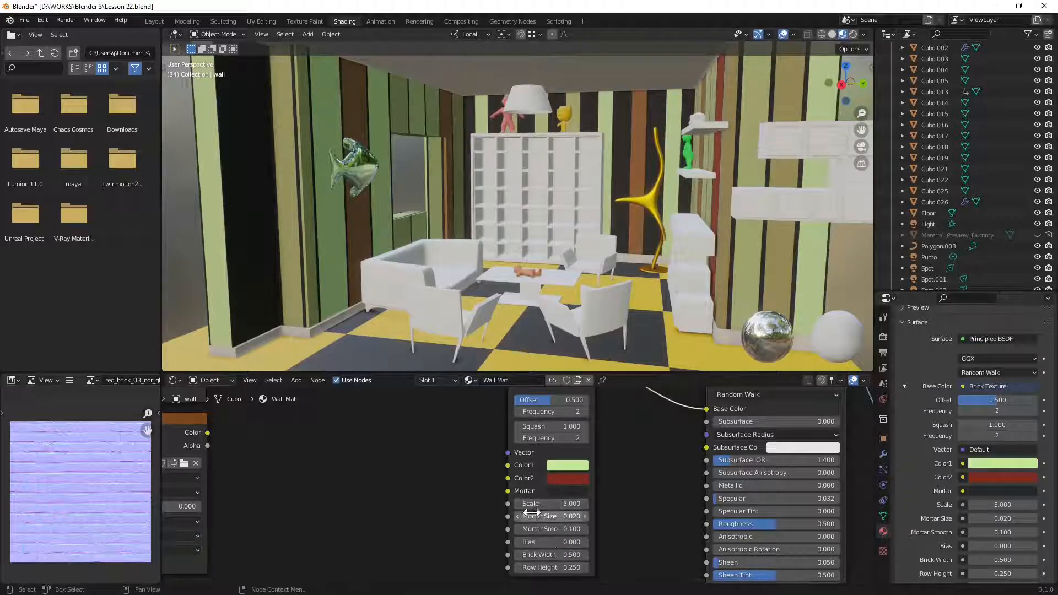
- Examine how the brick pattern falls on the walls and floors of the surrounding buildings
scroll(578, 504, "down", 1)
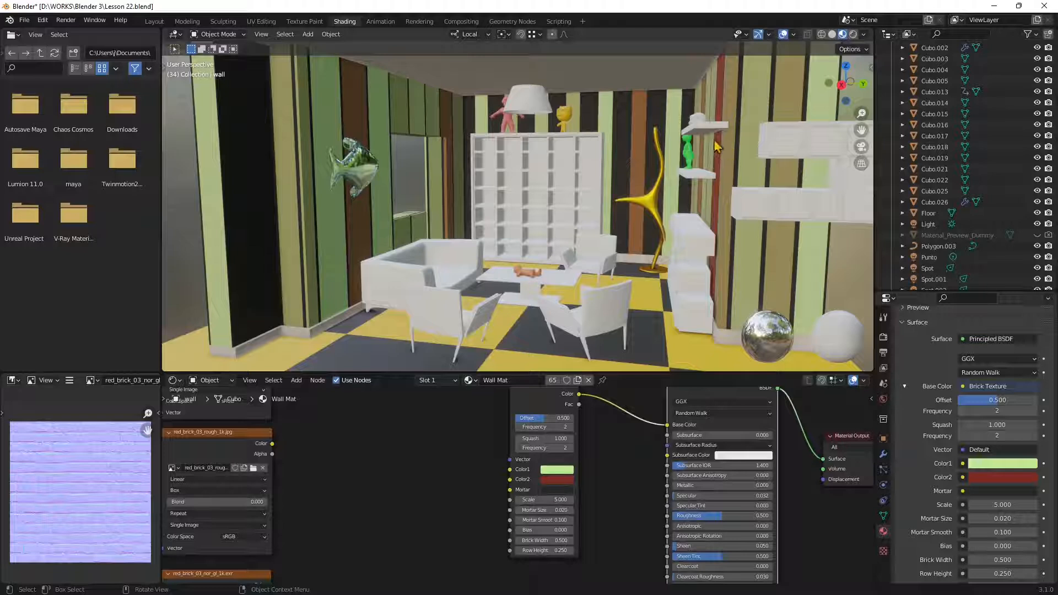
scroll(424, 231, "down", 10)
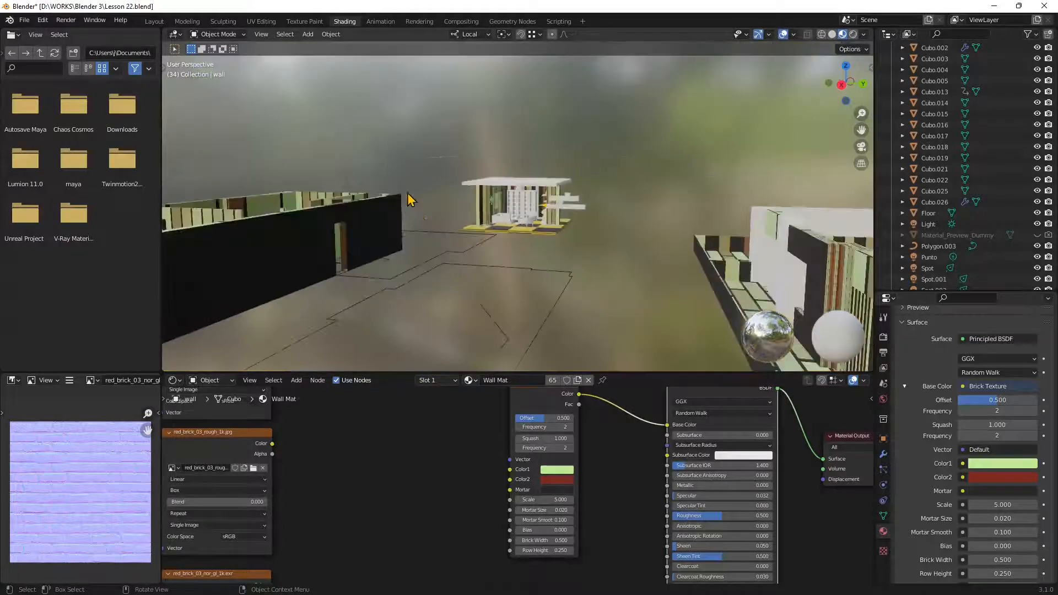
middle_click_drag(386, 177, 607, 246)
scroll(449, 311, "up", 3)
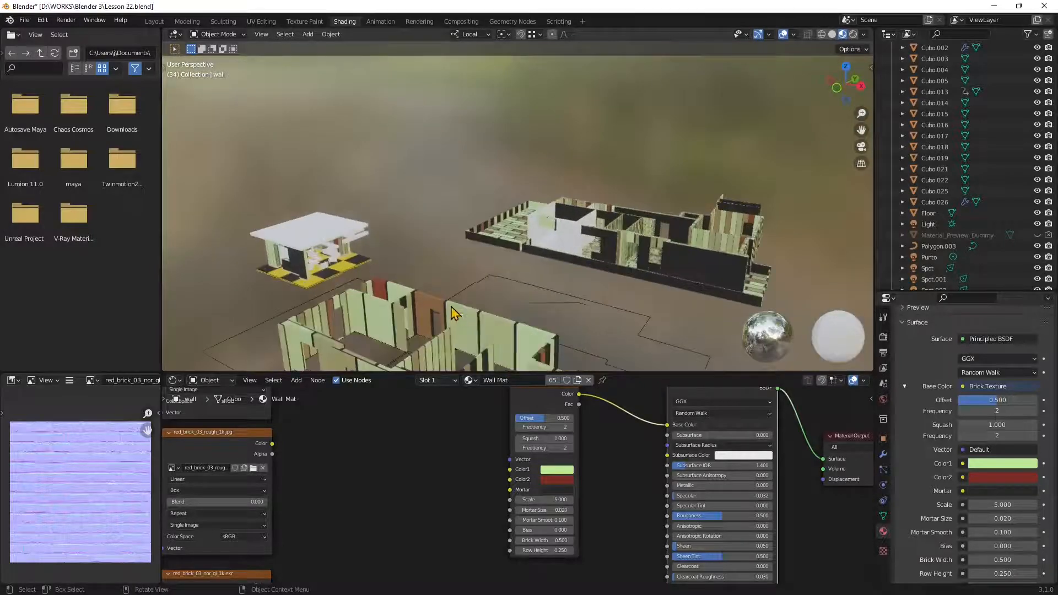
middle_click_drag(559, 339, 334, 212, "shift")
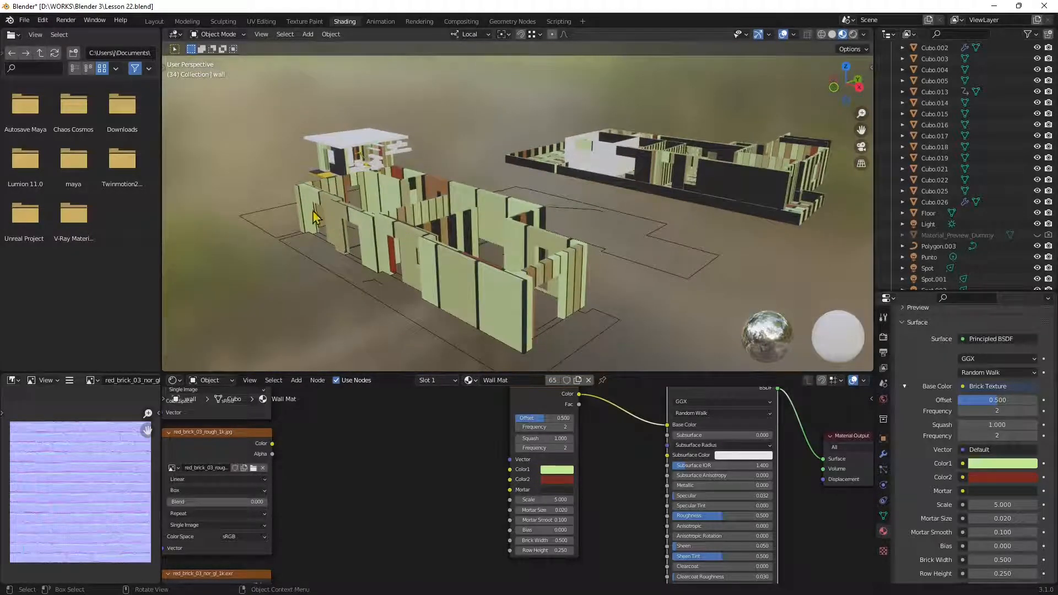
middle_click_drag(647, 271, 597, 292)
scroll(569, 276, "up", 5)
scroll(554, 271, "up", 2)
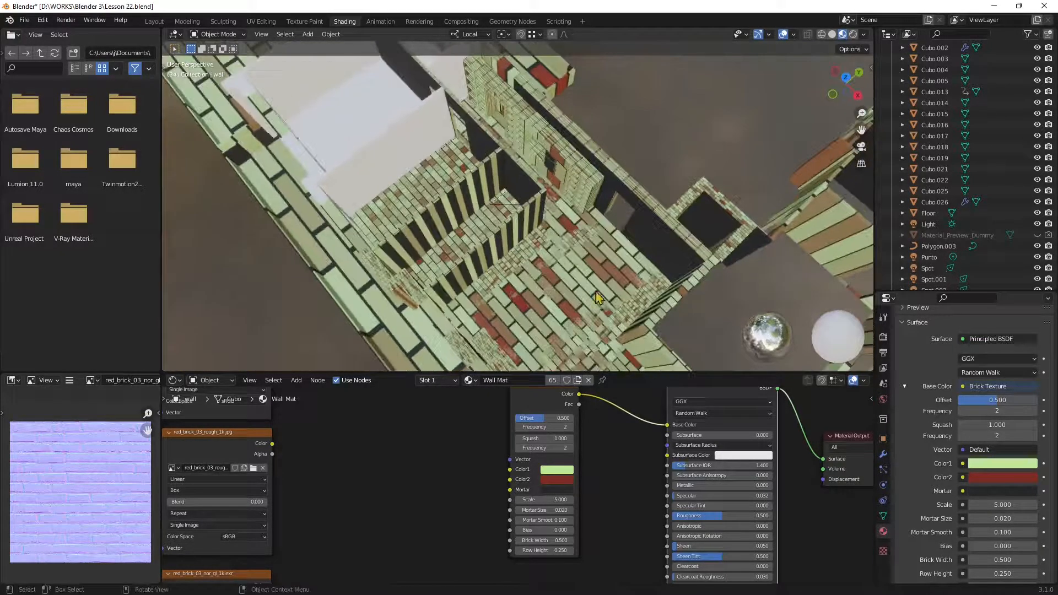
middle_click_drag(437, 259, 477, 283)
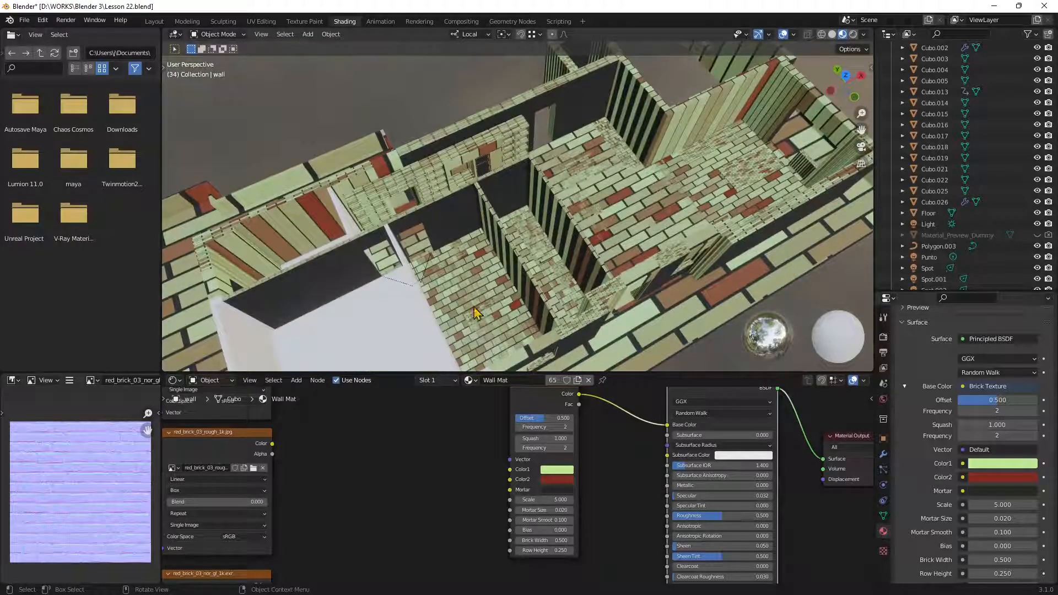
scroll(584, 258, "down", 6)
middle_click_drag(611, 265, 485, 206)
middle_click_drag(371, 254, 686, 190, "shift")
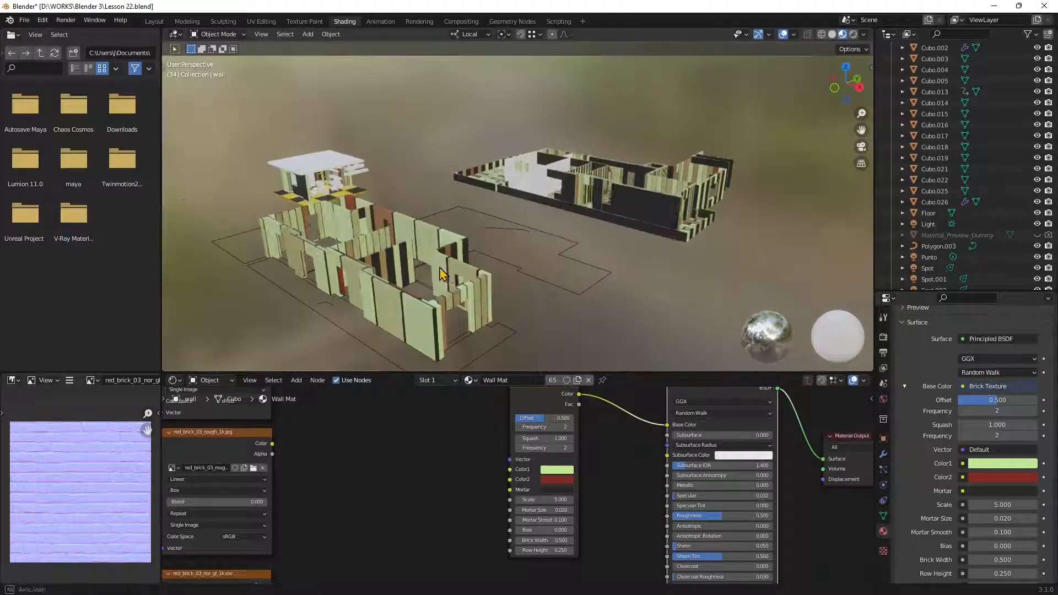
- Select the walls of the two neighbouring buildings in turn and compare how Wall Mat is mapped on them
left_click(343, 267)
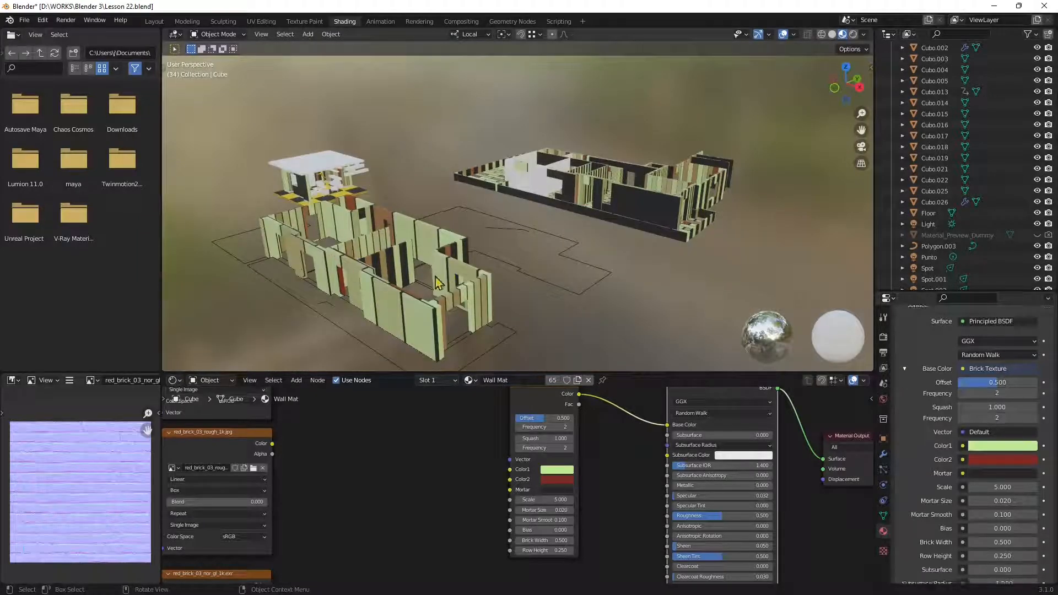
left_click(612, 204)
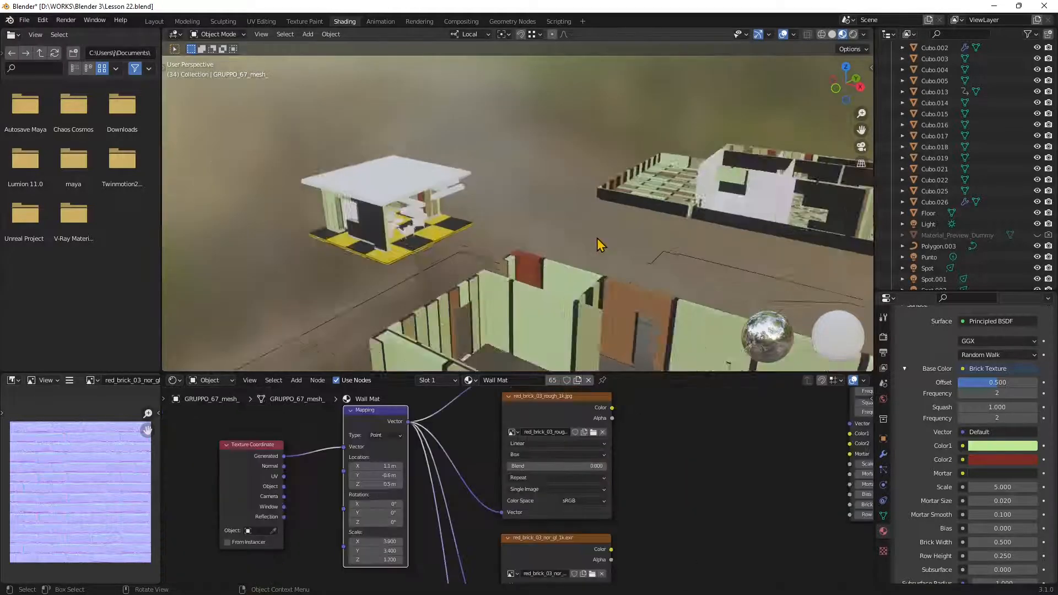
scroll(597, 243, "down", 3)
scroll(420, 213, "up", 3)
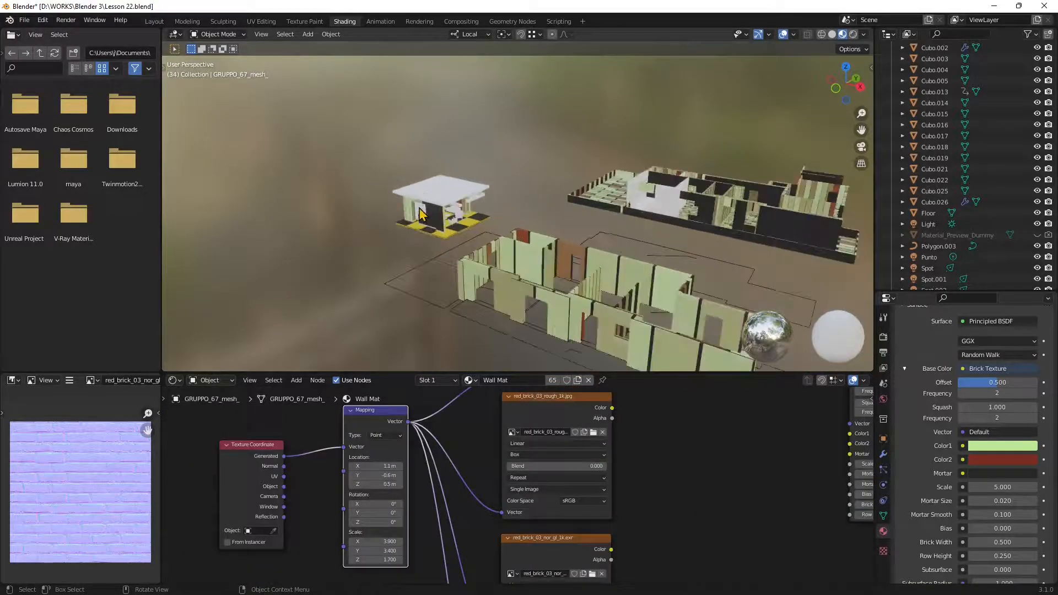
scroll(420, 213, "up", 1)
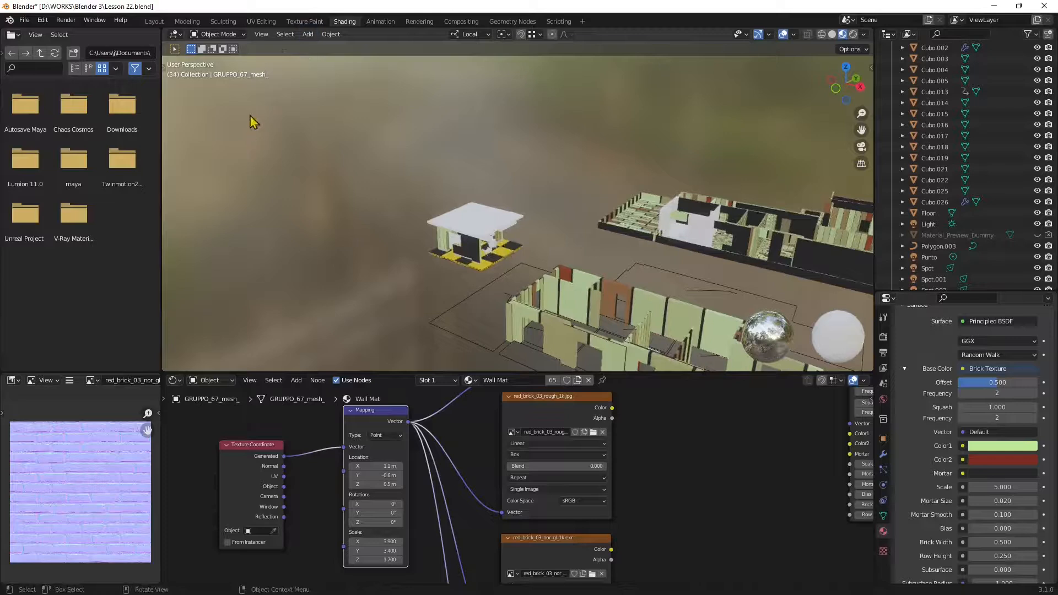
- Add a cube to the scene in the Layout workspace
left_click(154, 21)
scroll(459, 322, "down", 3)
middle_click_drag(459, 322, 414, 346)
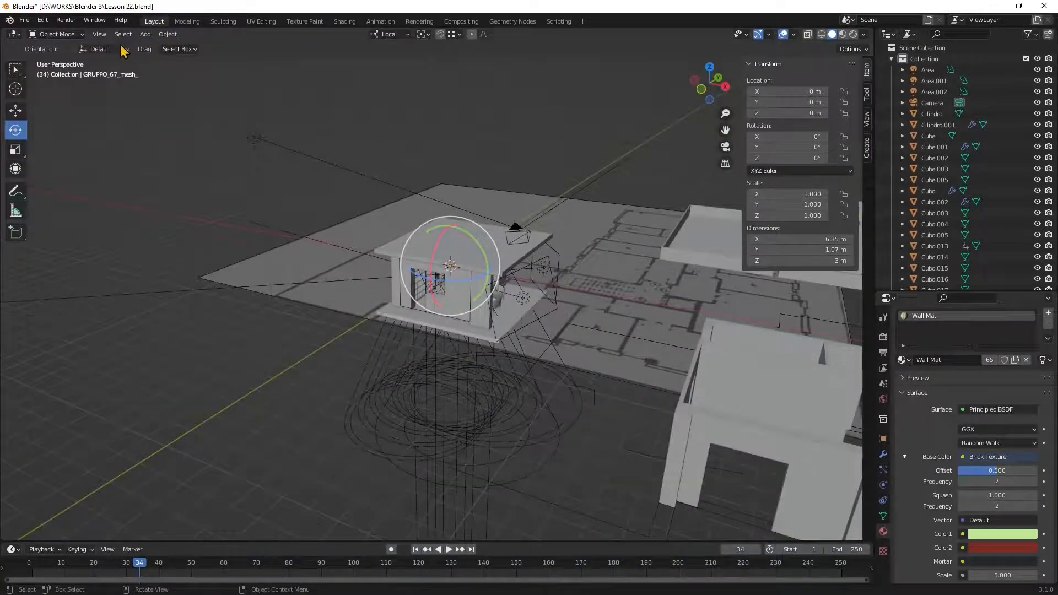
left_click(145, 33)
mouse_move(159, 46)
left_click(254, 58)
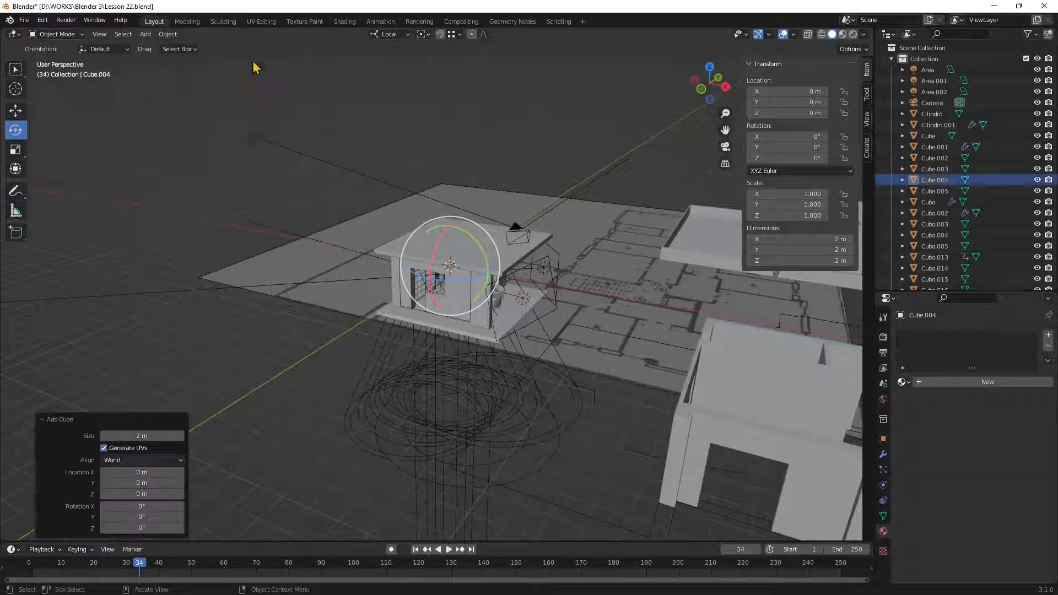
- Move the new cube out of the small house into the open, to about X 2.1 m and Y -11.3 m
left_click(15, 110)
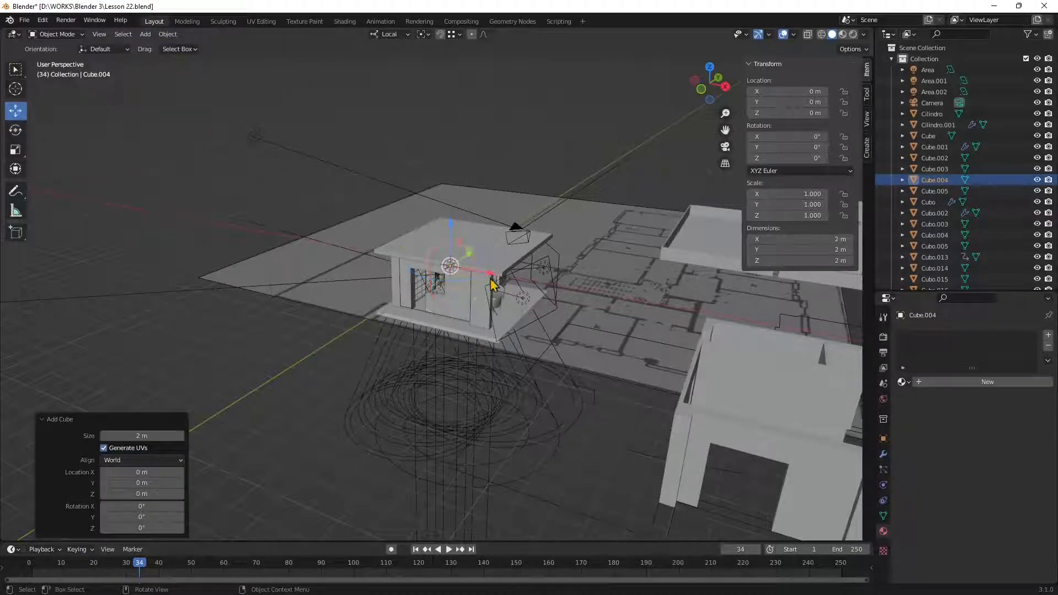
left_click_drag(479, 270, 394, 355)
scroll(324, 406, "up", 5)
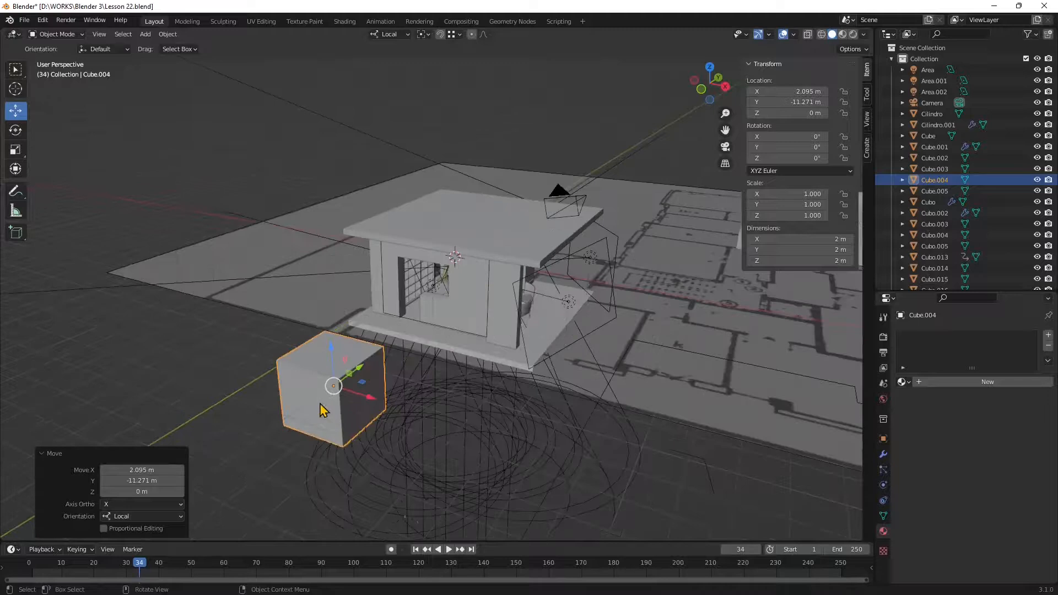
middle_click_drag(413, 357, 456, 315, "shift")
middle_click_drag(489, 374, 486, 365)
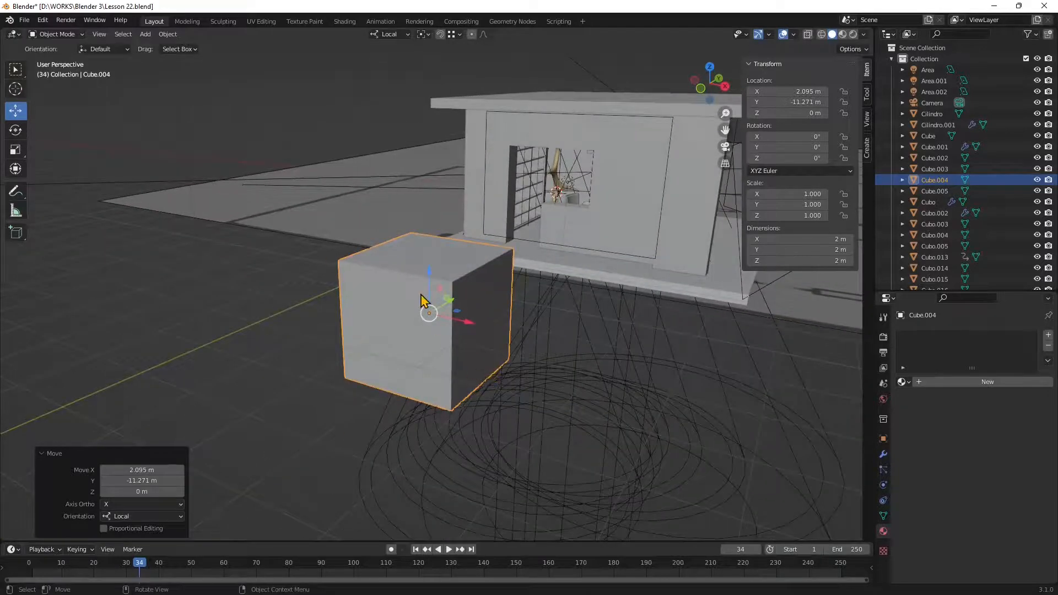
- Assign Wall Mat to the cube and inspect its faces in Material Preview shading
key("shift+q")
key("shift+q")
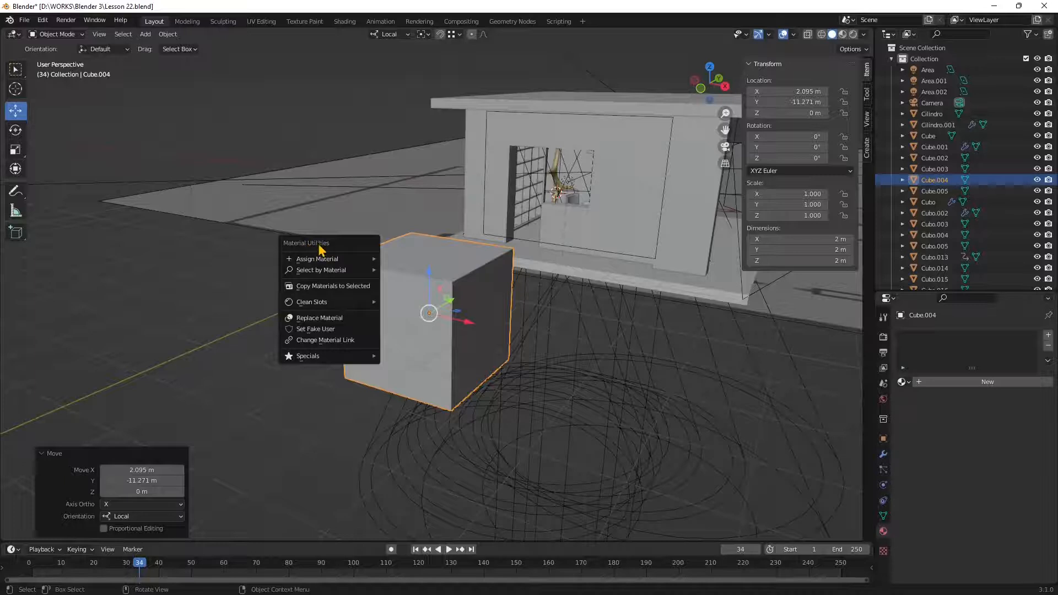
mouse_move(310, 262)
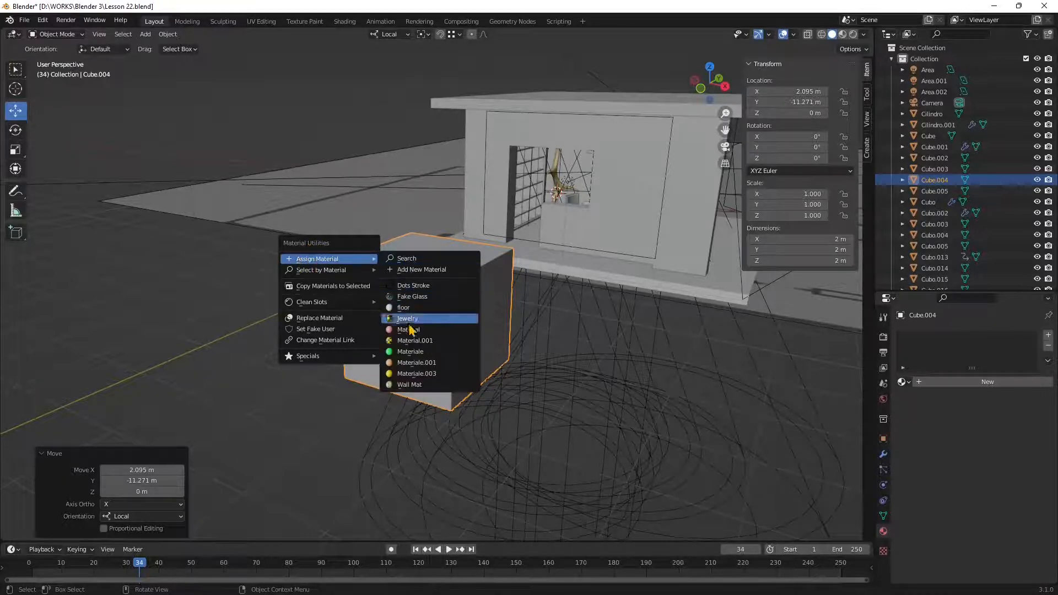
left_click(414, 386)
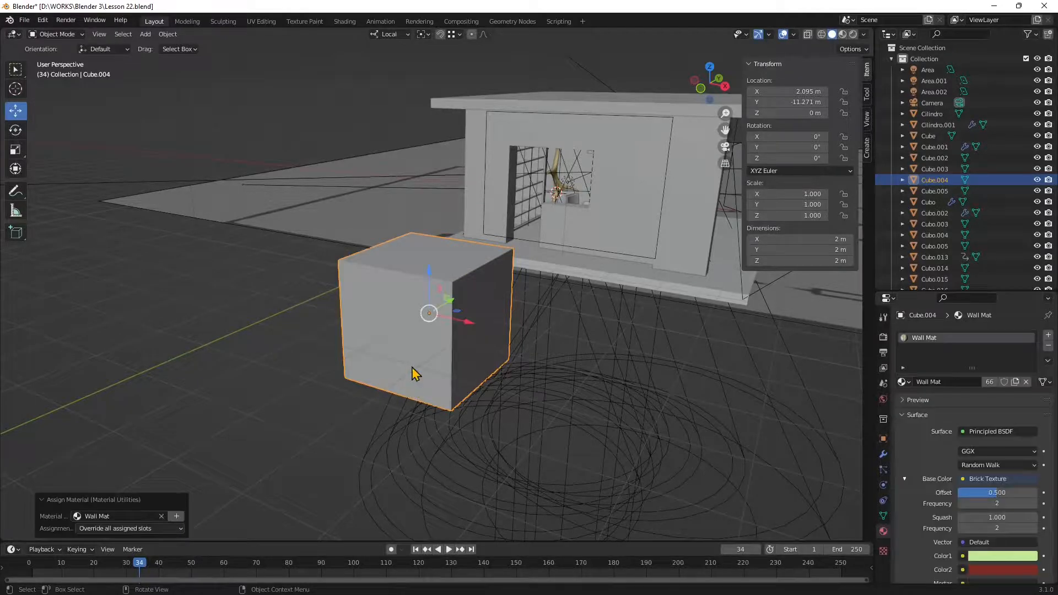
left_click(842, 34)
mouse_move(457, 287)
middle_mouse_down()
mouse_move(441, 301)
mouse_move(456, 341)
middle_mouse_up()
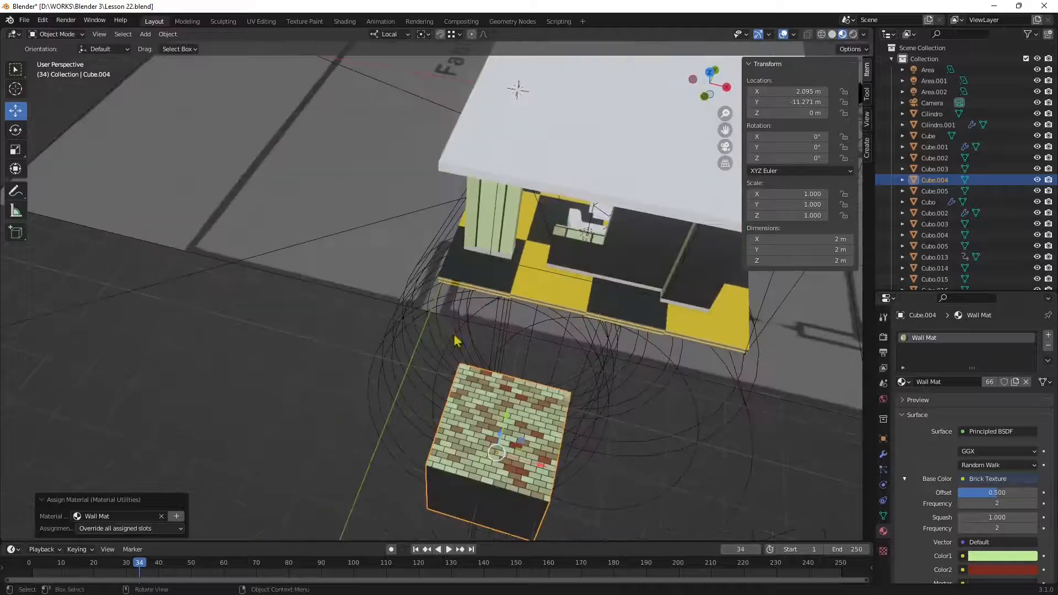